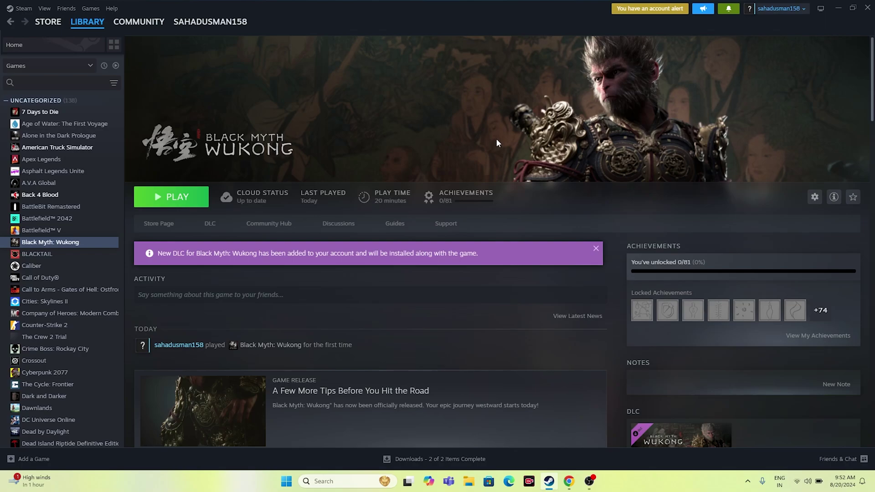
Step: Show the computer's power options, including Restart
key("XF86AudioRaiseVolume")
left_click(287, 485)
left_click(550, 450)
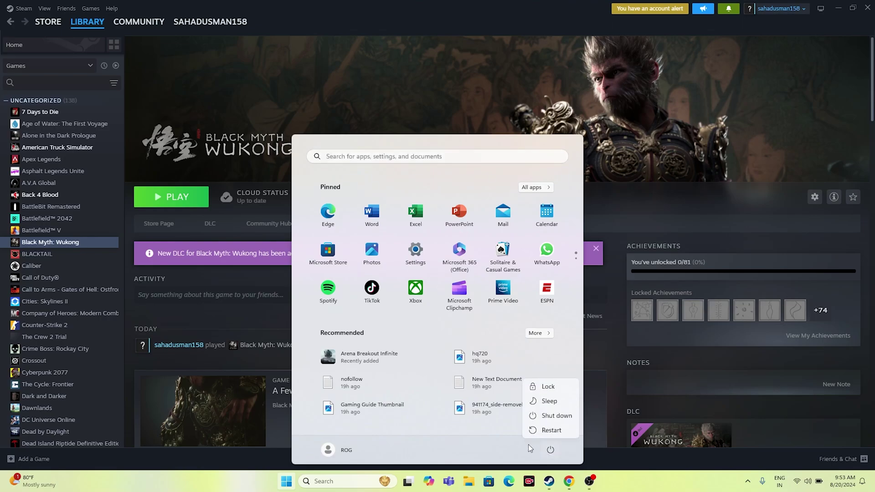
left_click(536, 432)
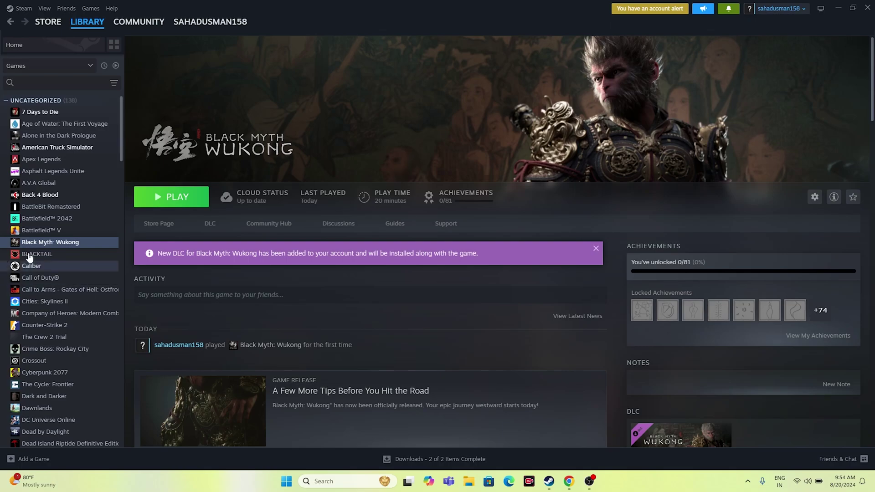
Step: Browse the installed files of Black Myth: Wukong from its Steam properties
right_click(74, 243)
left_click(91, 311)
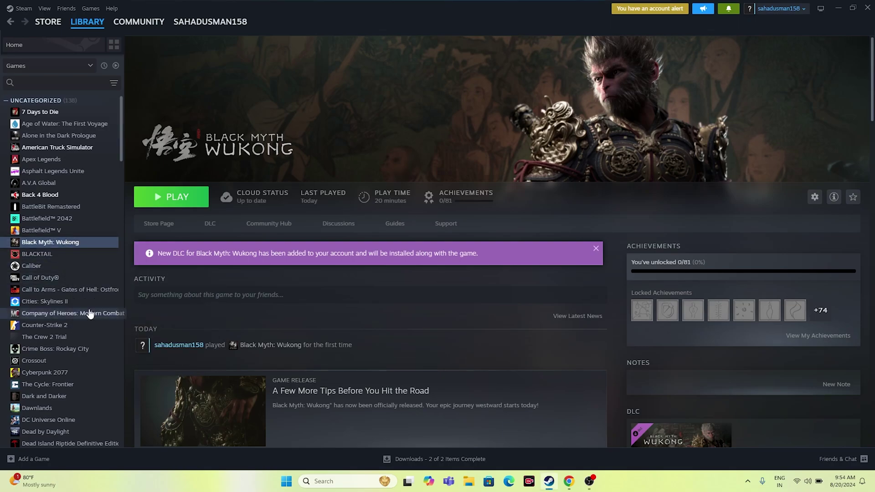
left_click(292, 186)
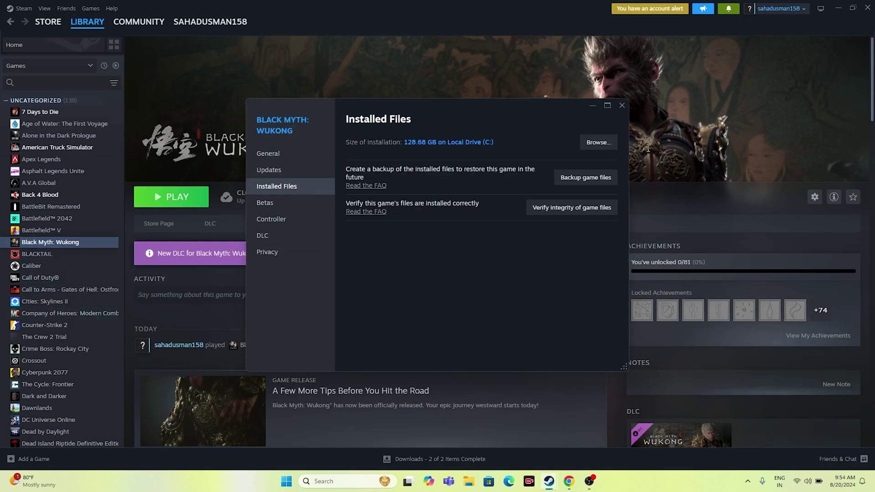
left_click(598, 144)
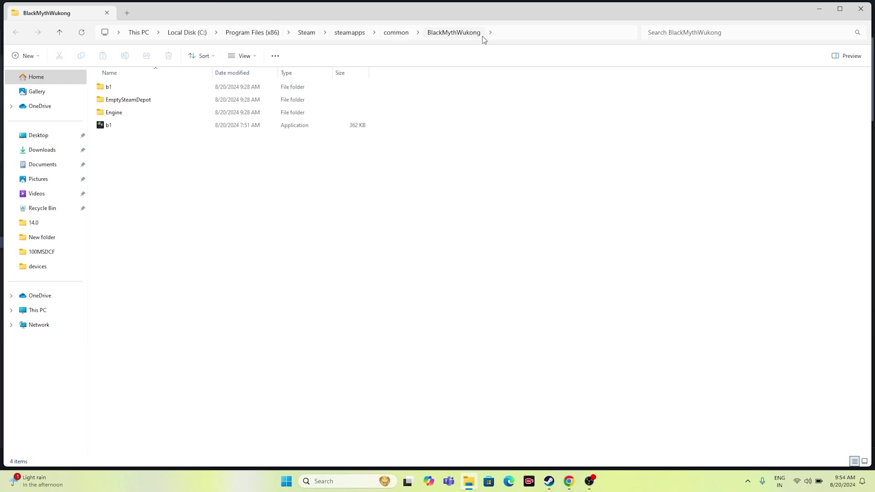
Step: Look inside the Engine folder, locate the b1 application in BlackMythWukong, and close all open windows
double_click(120, 112)
key("alt+Left")
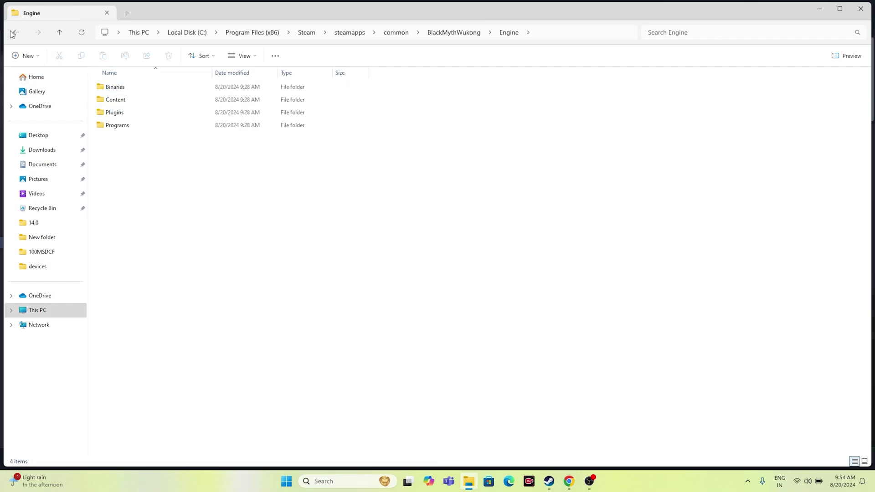
left_click(127, 126)
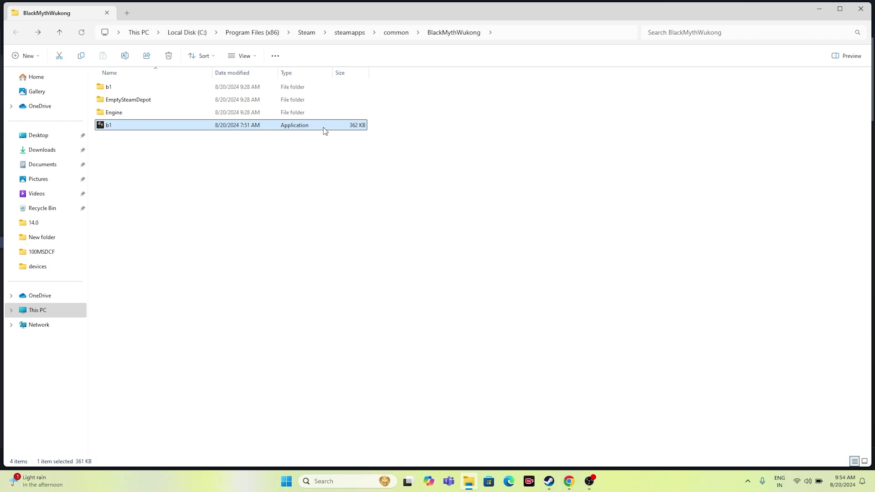
left_click(861, 8)
left_click(622, 106)
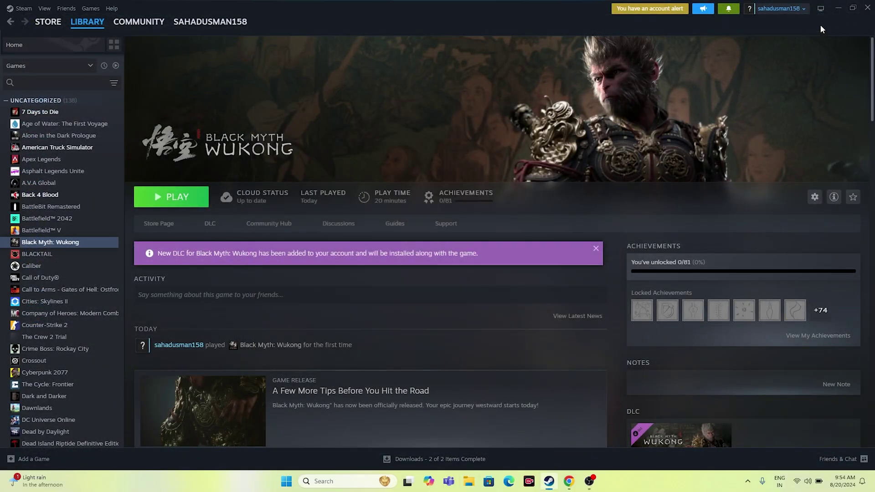
left_click(868, 8)
left_click(565, 109)
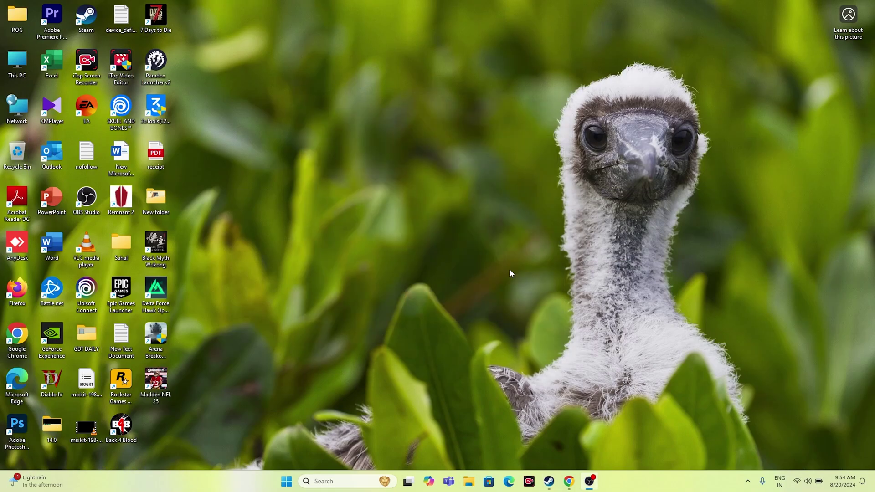
Step: Open the Steam folder in Program Files (x86) on Local Disk (C:) in File Explorer
left_click(469, 480)
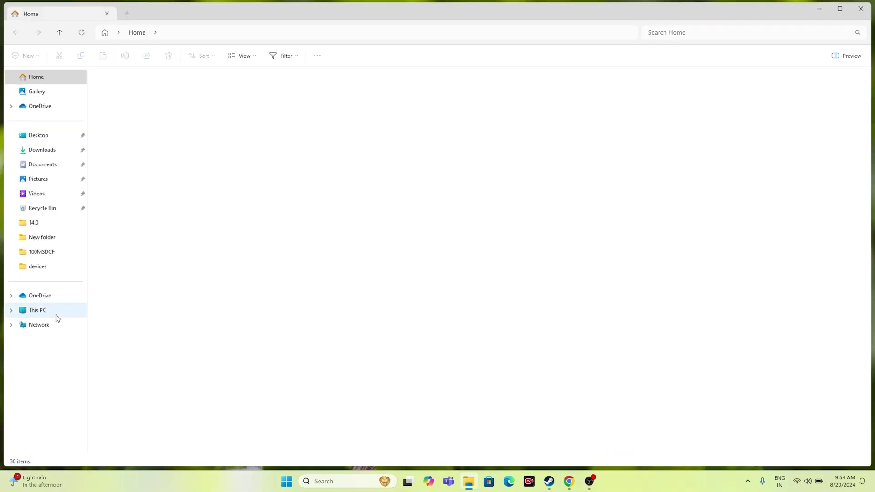
left_click(54, 314)
double_click(139, 109)
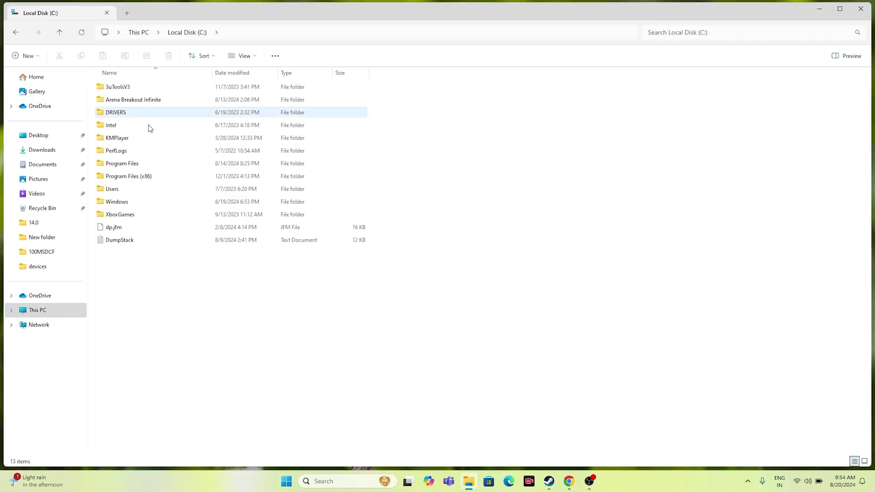
double_click(150, 178)
scroll(152, 183, "down", 3)
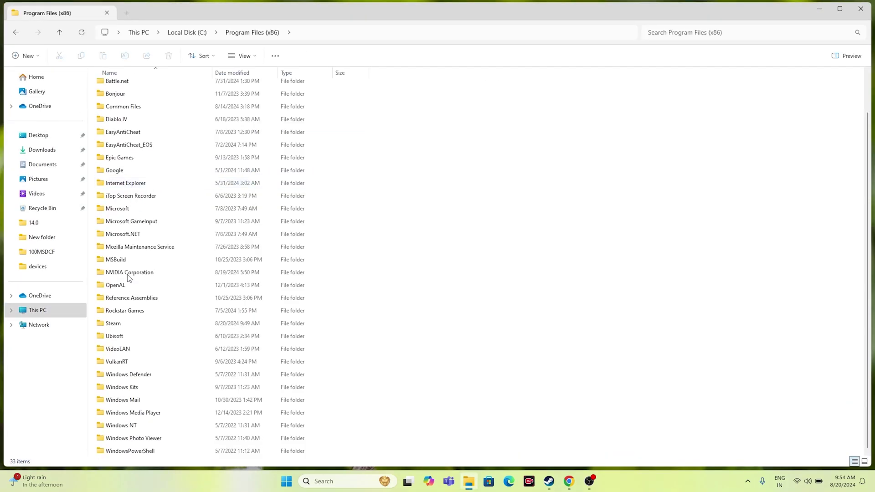
double_click(129, 324)
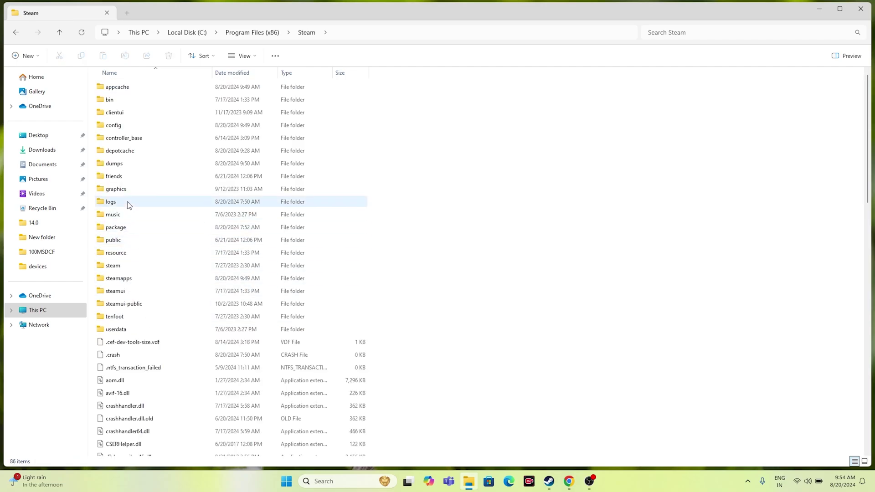
Step: Open the BlackMythWukong game folder inside steamapps\common
double_click(132, 278)
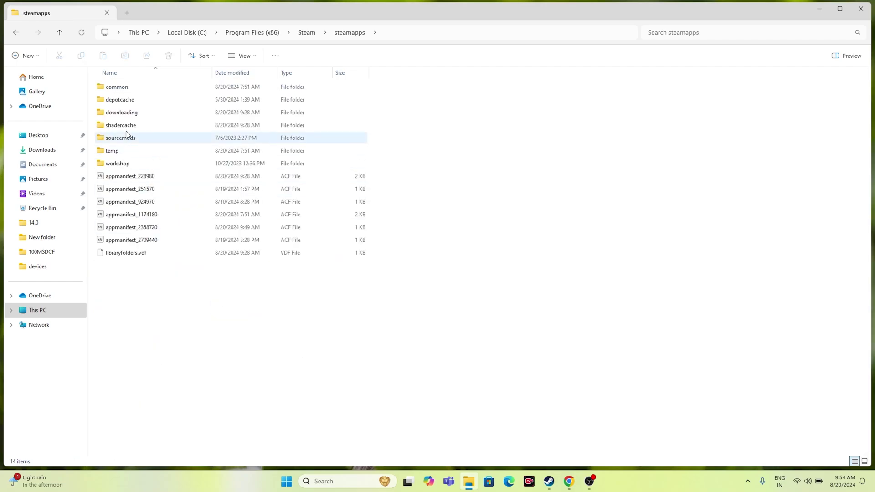
left_click(126, 91)
double_click(126, 90)
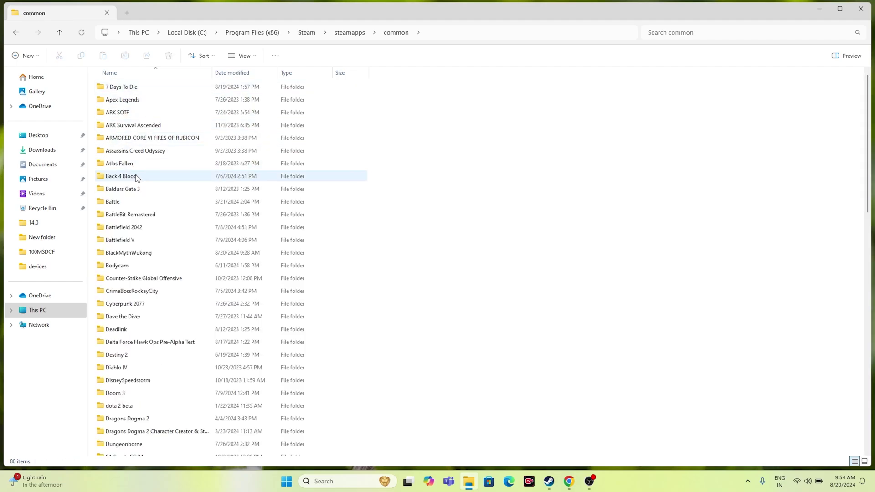
scroll(138, 191, "down", 2)
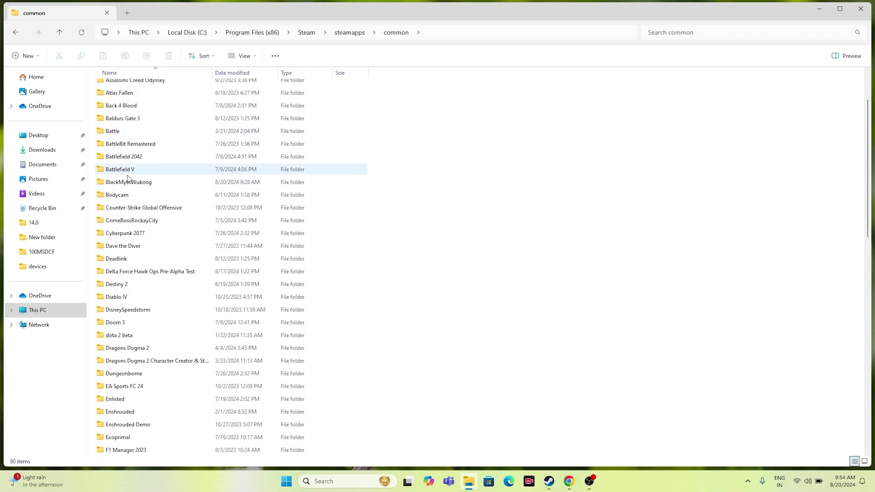
left_click(143, 183)
double_click(144, 184)
Step: Set the b1 application's compatibility properties to run the program as an administrator
left_click(111, 125)
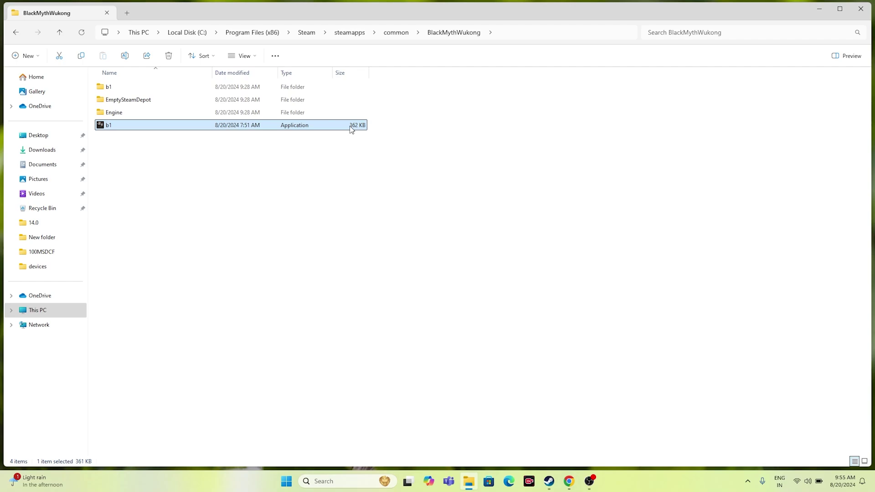
right_click(104, 129)
left_click(151, 294)
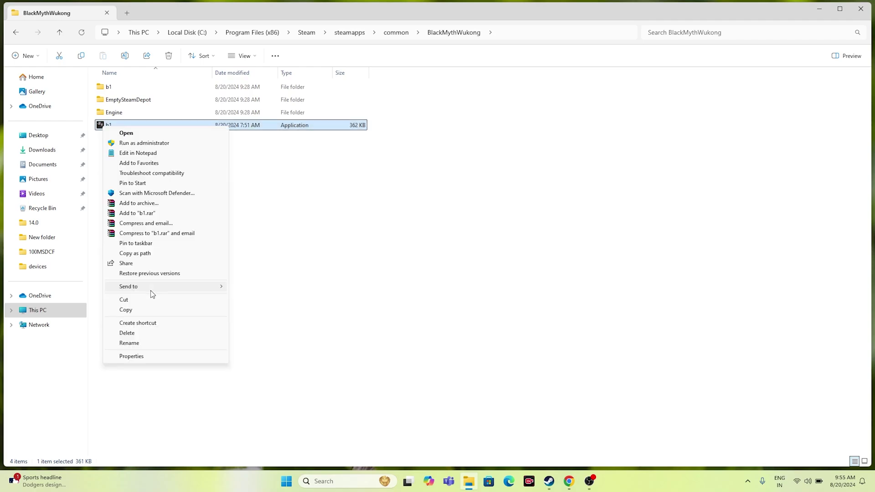
left_click(155, 354)
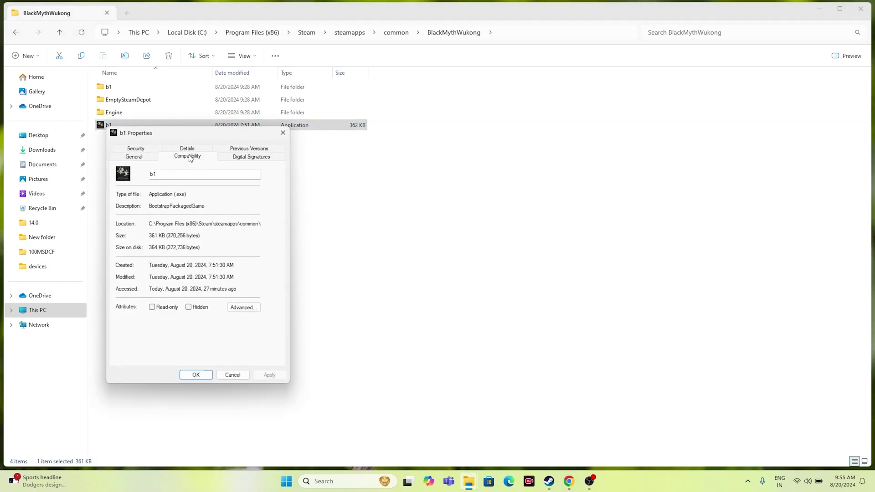
left_click(190, 158)
left_click(125, 301)
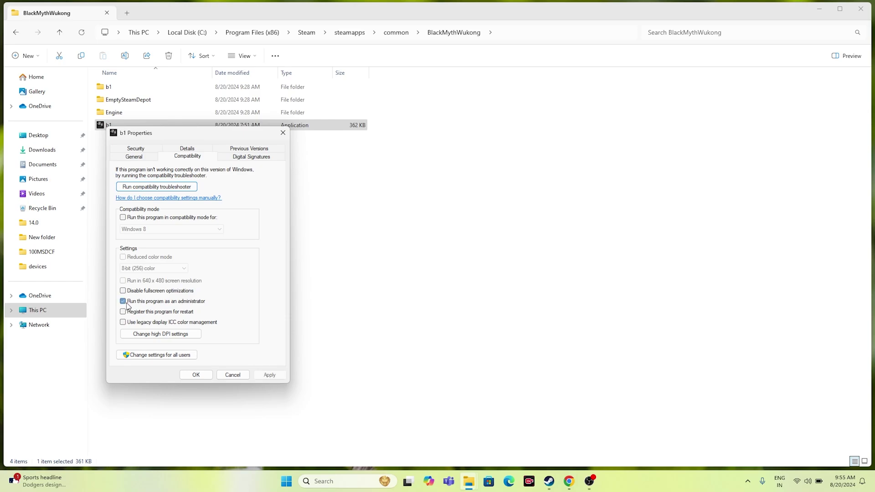
left_click(270, 375)
left_click(197, 375)
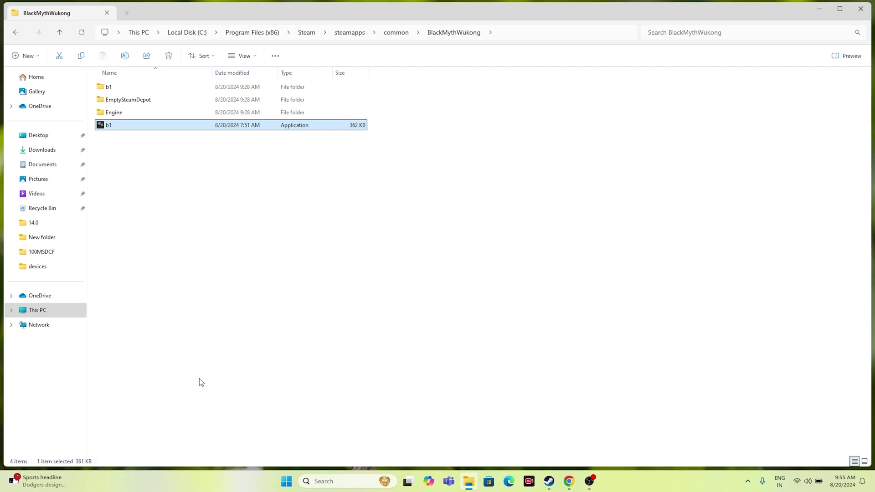
Step: Set the b1 application to run in compatibility mode for Windows 7, and close the game folder
right_click(163, 129)
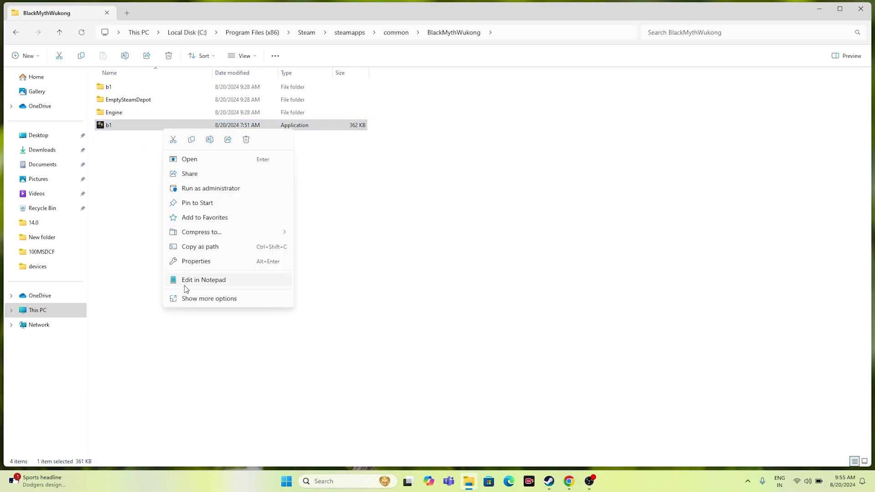
left_click(186, 299)
left_click(189, 358)
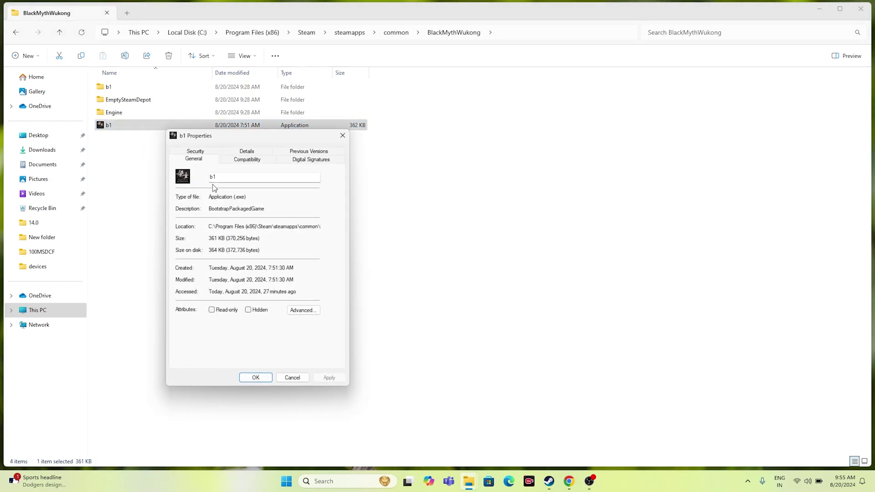
left_click(236, 163)
left_click(183, 220)
left_click(225, 233)
left_click(208, 258)
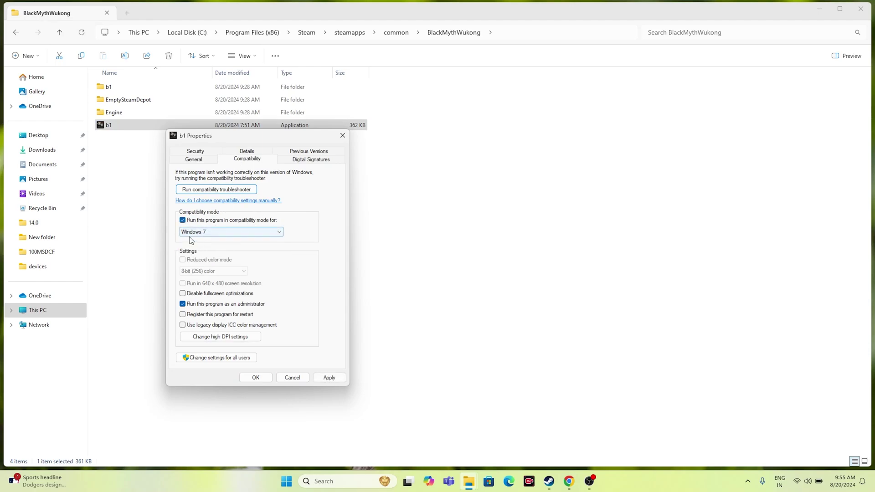
left_click(329, 378)
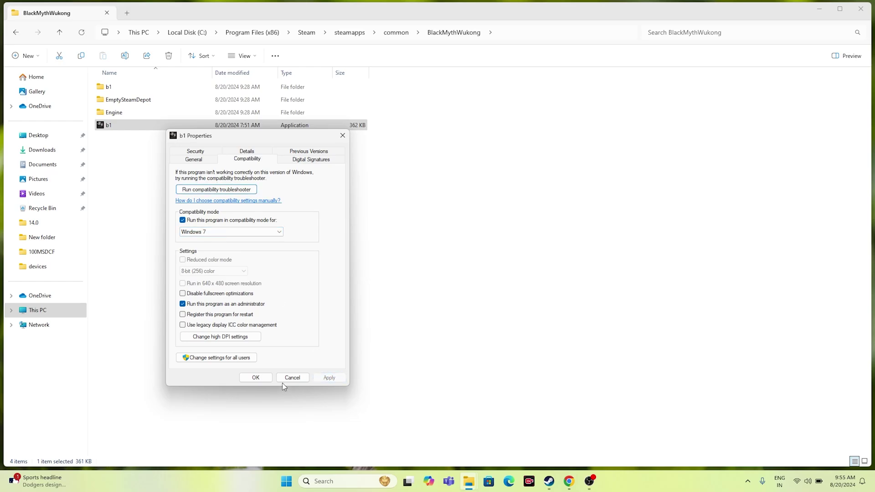
left_click(261, 378)
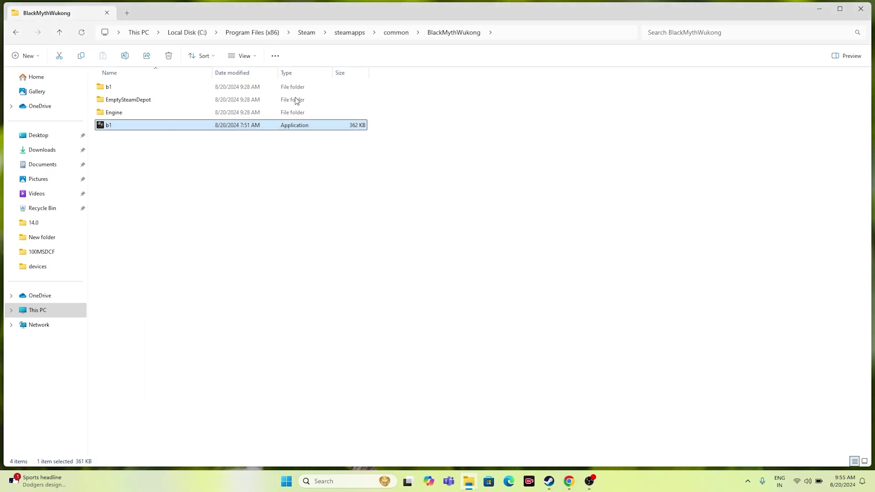
left_click(861, 9)
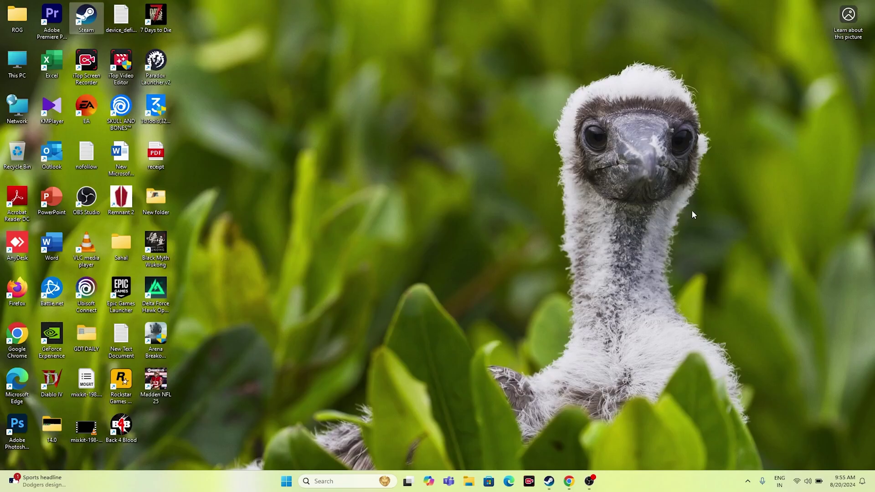
Step: Look through the game folders in Documents with File Explorer, and close the window
left_click(549, 481)
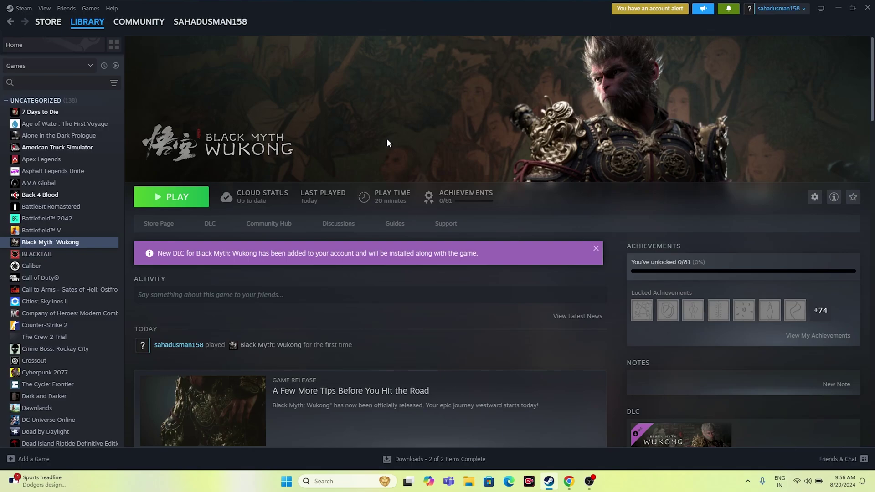
left_click(838, 8)
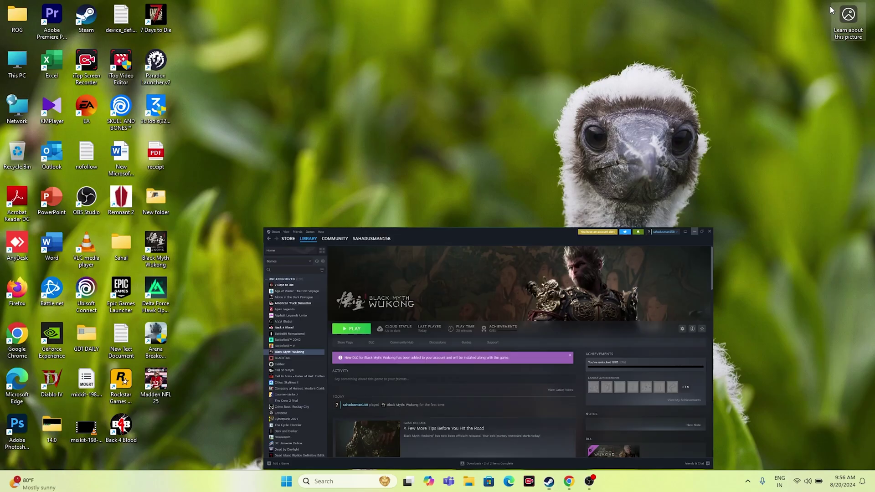
key("super+e")
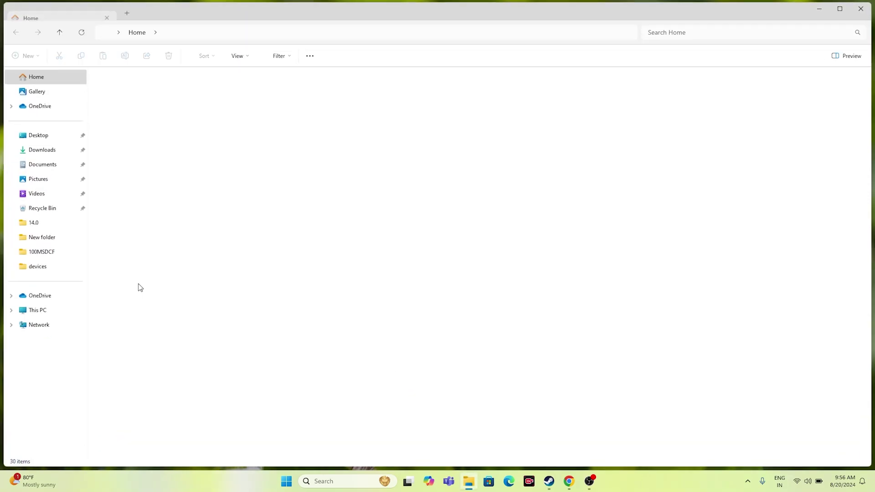
left_click(45, 311)
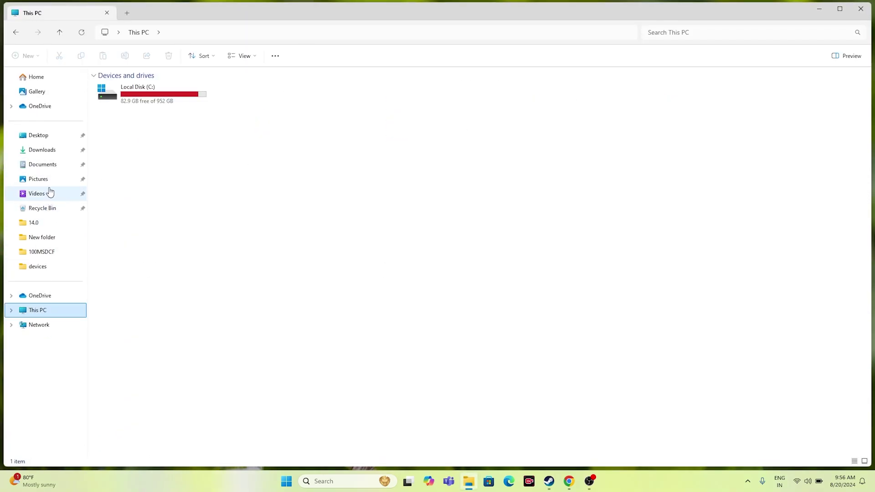
left_click(48, 165)
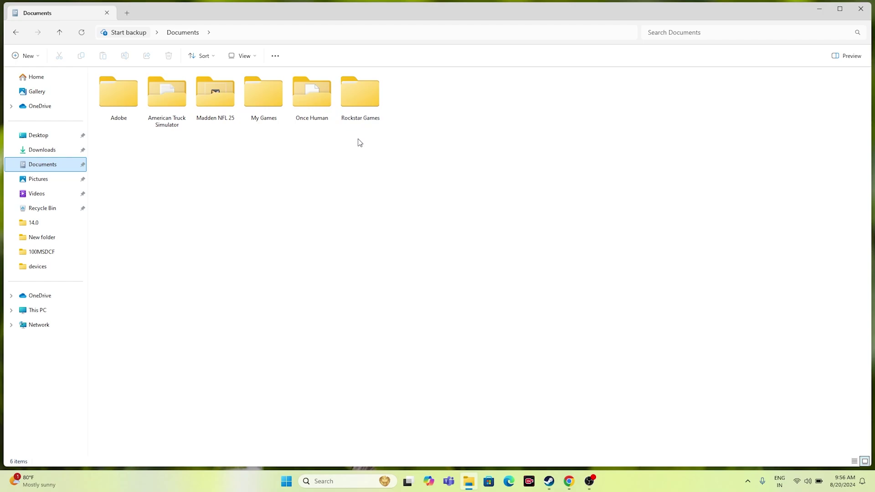
left_click(861, 8)
Step: Open Control Panel and bring up the list of apps allowed through Windows Defender Firewall
left_click(549, 481)
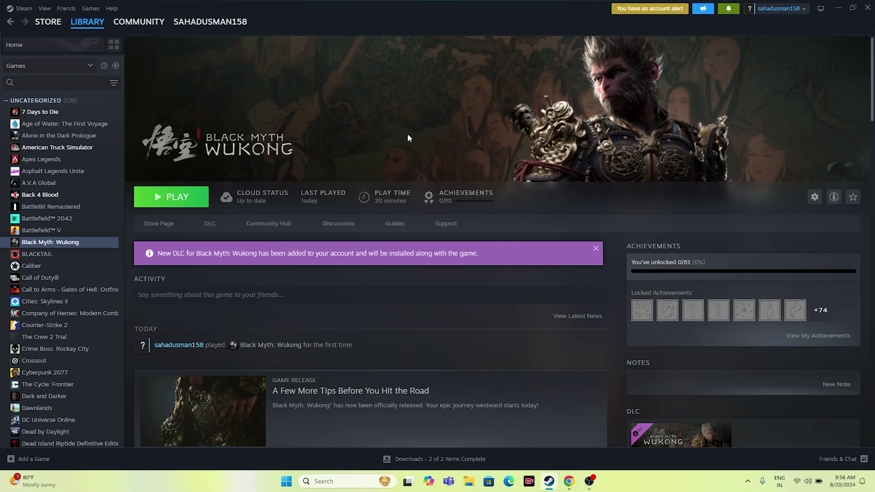
left_click(838, 8)
left_click(324, 482)
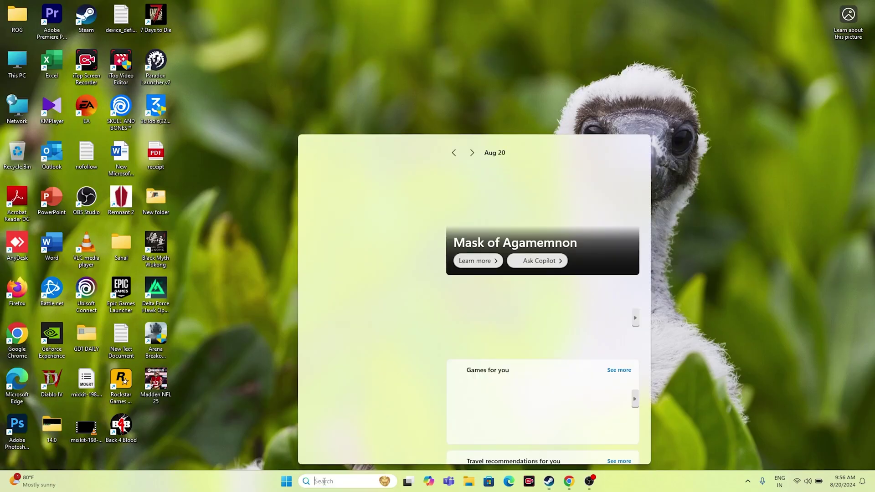
type("contr")
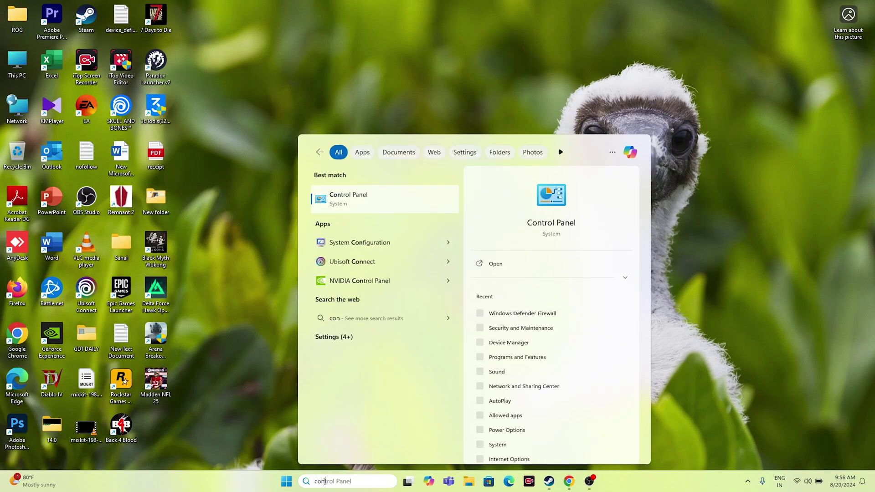
left_click(393, 199)
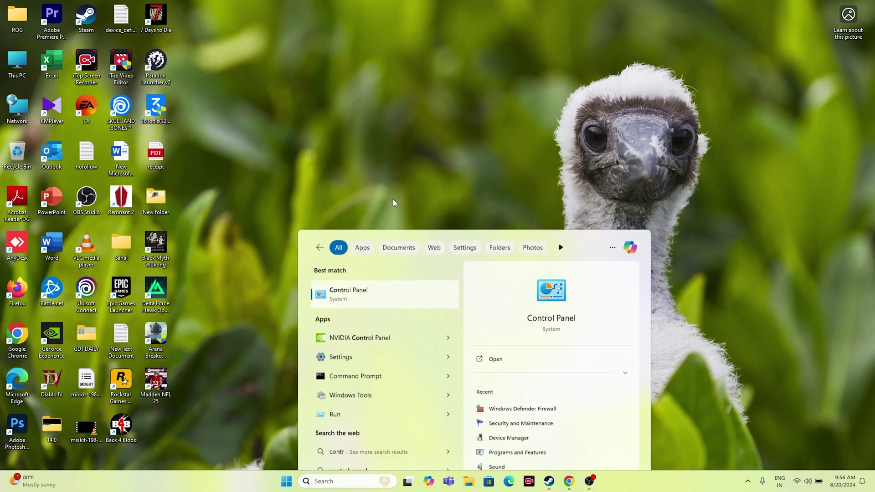
left_click(331, 74)
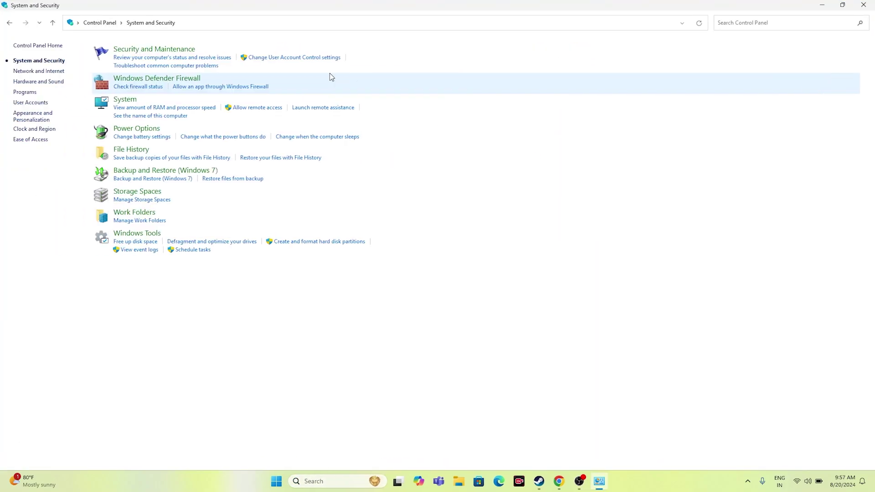
left_click(153, 81)
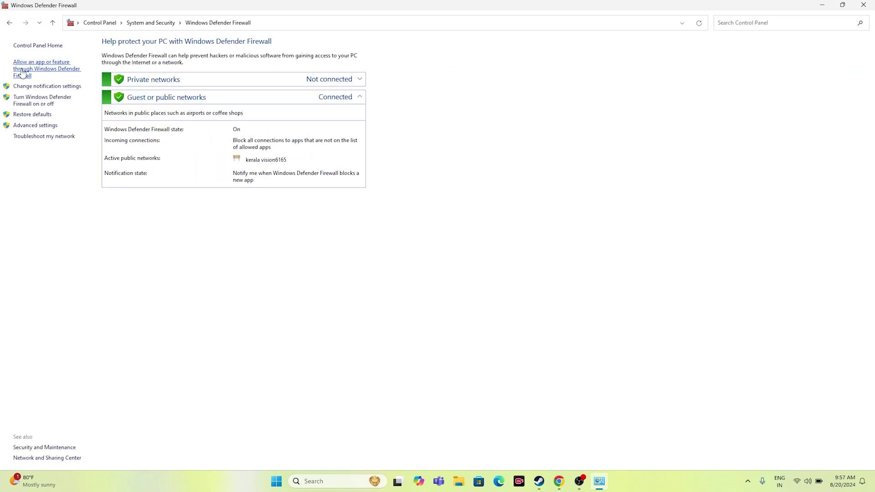
left_click(23, 69)
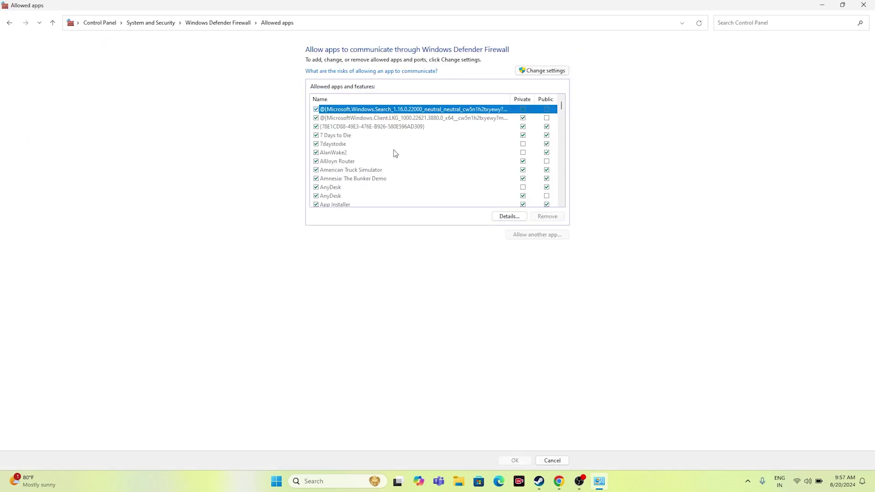
Step: Check the private and public network permissions of Black Myth: Wukong in the allowed apps list
scroll(395, 154, "down", 7)
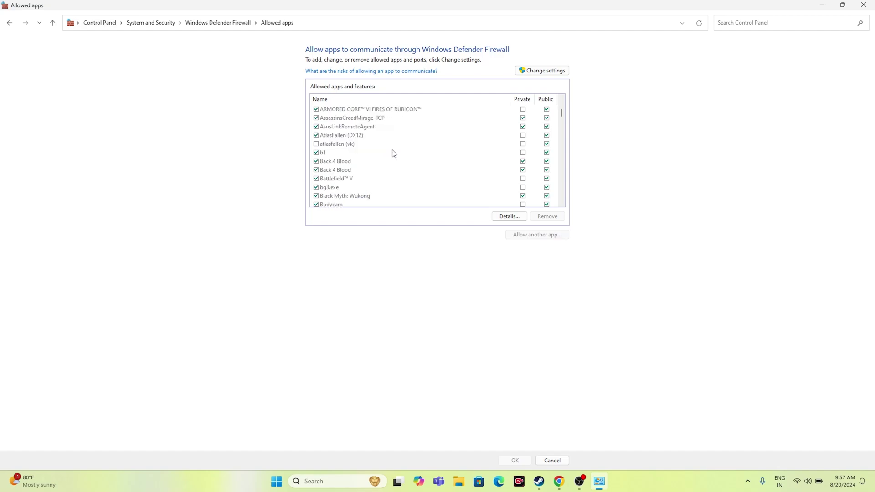
scroll(393, 153, "down", 1)
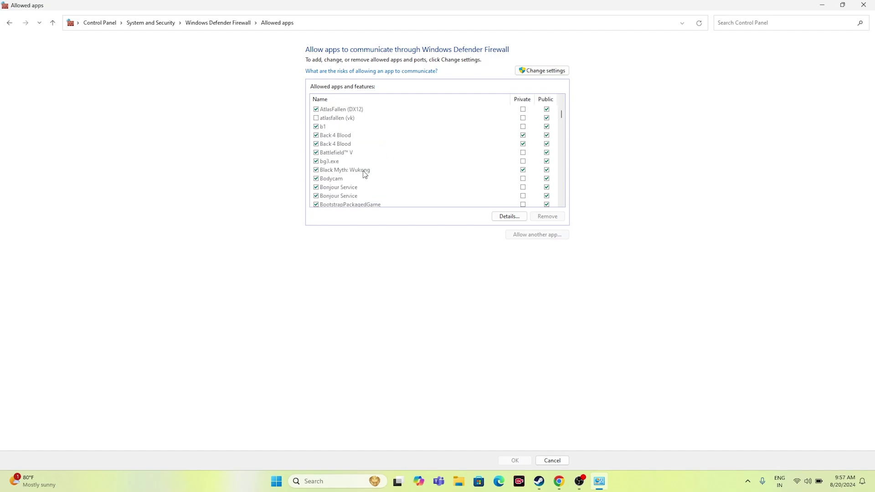
left_click(524, 162)
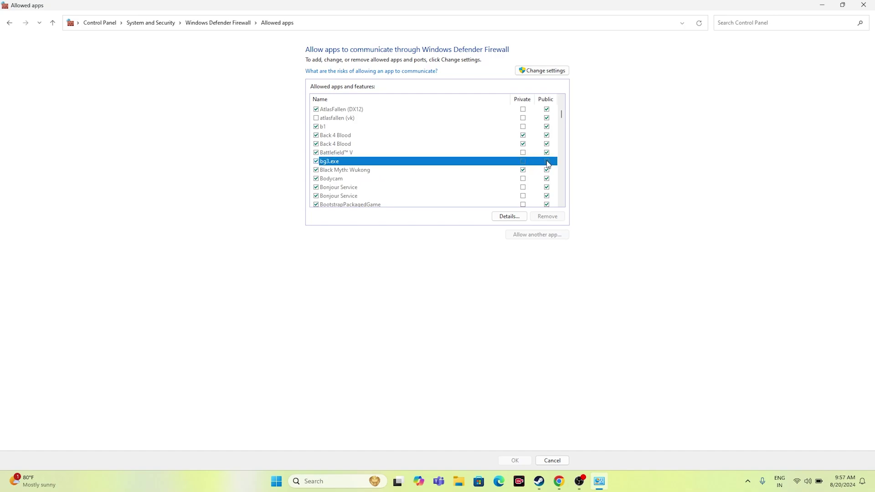
left_click(523, 173)
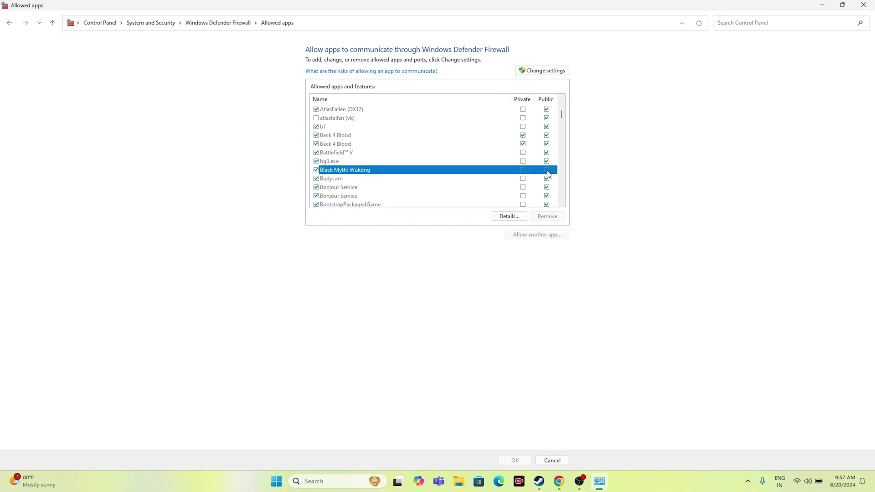
left_click(491, 157)
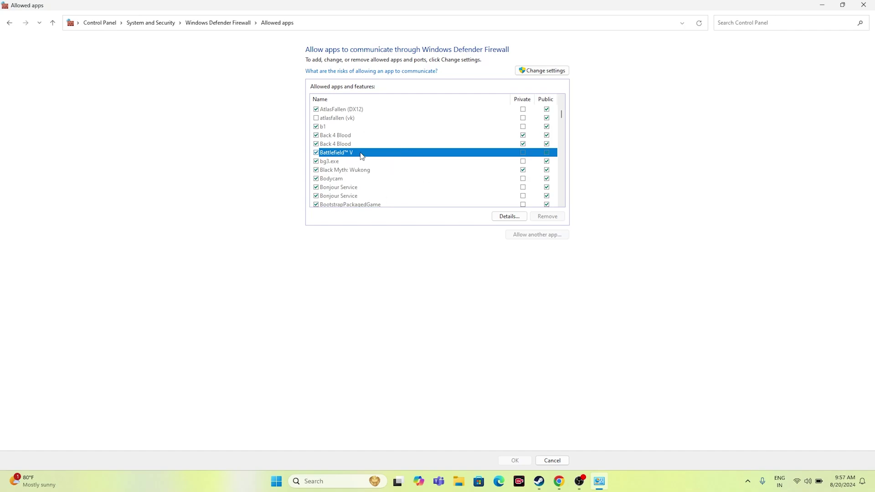
Step: Unlock the firewall's allowed apps settings and start browsing for another app to allow
left_click(541, 72)
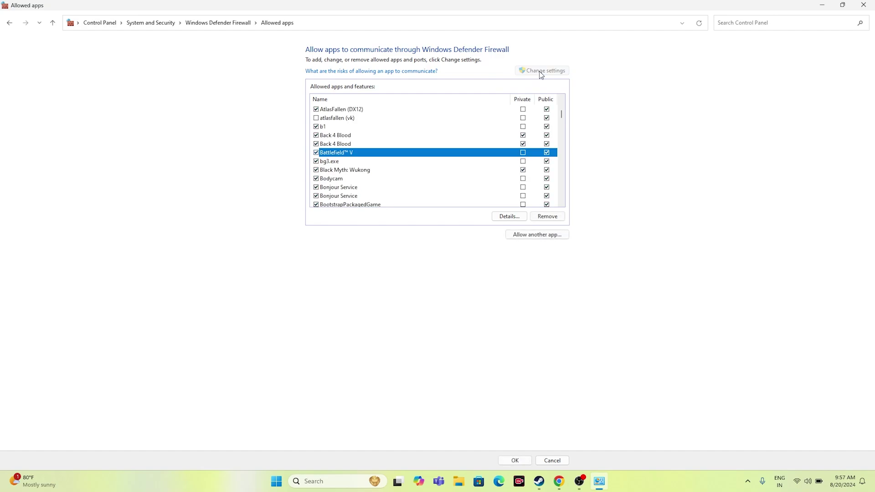
left_click(534, 236)
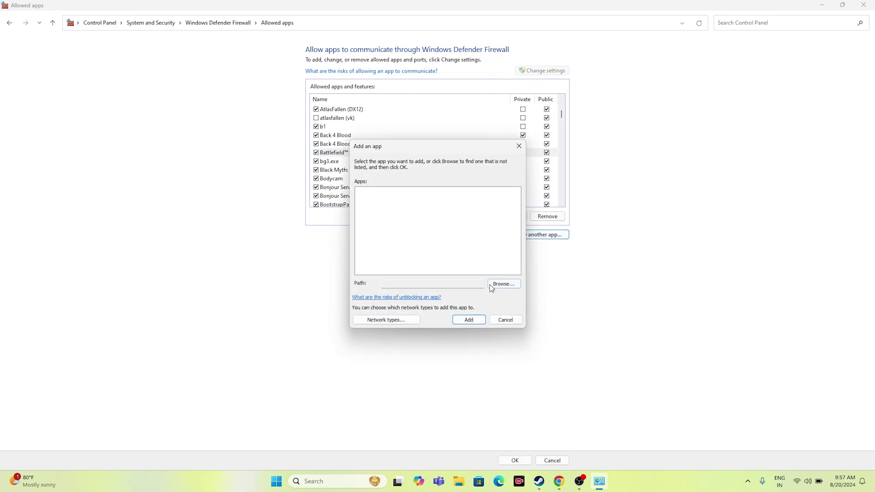
left_click(492, 285)
Step: Browse to the BlackMythWukong game folder under Program Files (x86)\Steam\steamapps\common
scroll(434, 347, "down", 5)
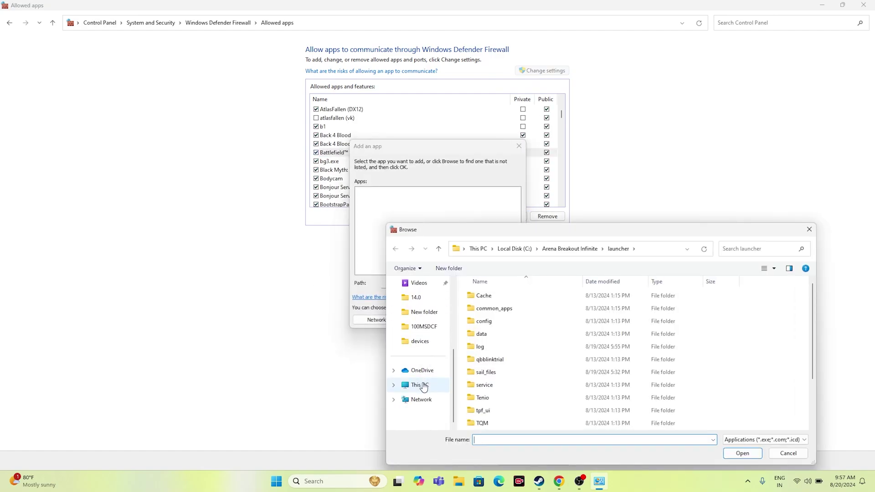
left_click(423, 386)
double_click(506, 303)
left_click(503, 386)
double_click(503, 385)
scroll(497, 386, "down", 5)
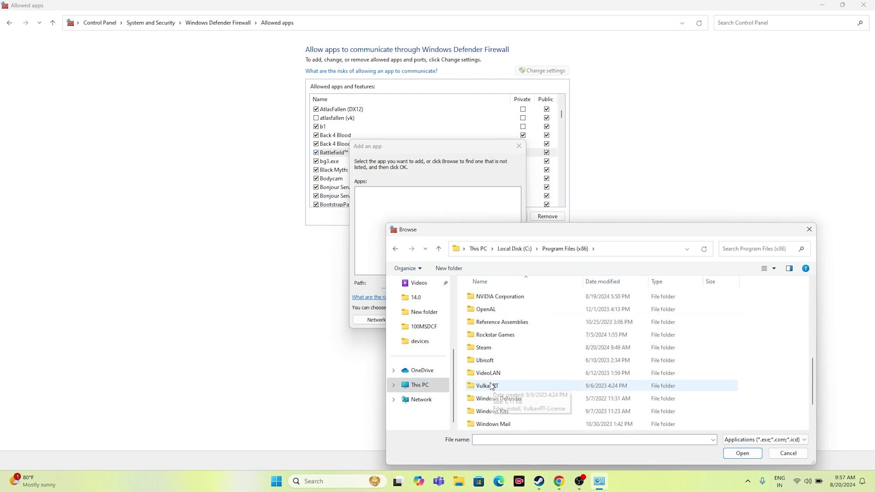
double_click(485, 348)
scroll(495, 360, "down", 3)
double_click(496, 373)
double_click(499, 297)
scroll(502, 325, "down", 1)
scroll(502, 325, "down", 2)
double_click(507, 386)
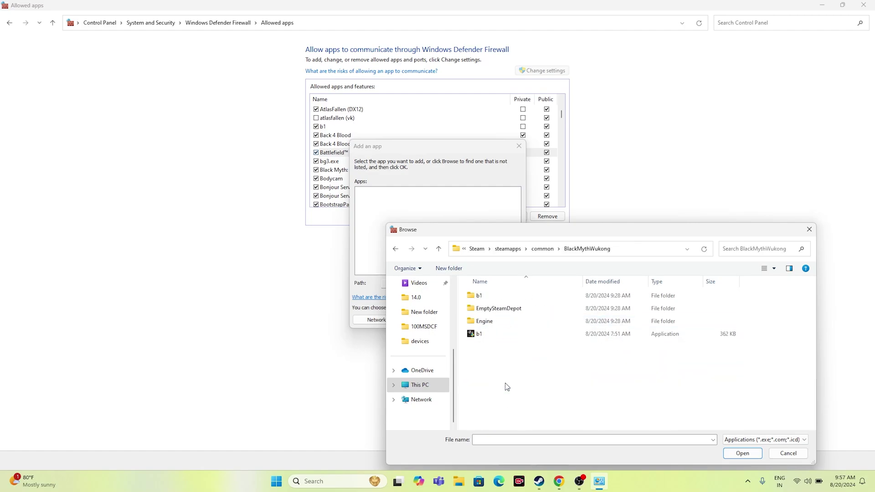
Step: Choose the b1 application as the app to allow, cancel adding it, and close the allowed apps window
left_click(500, 334)
key("Return")
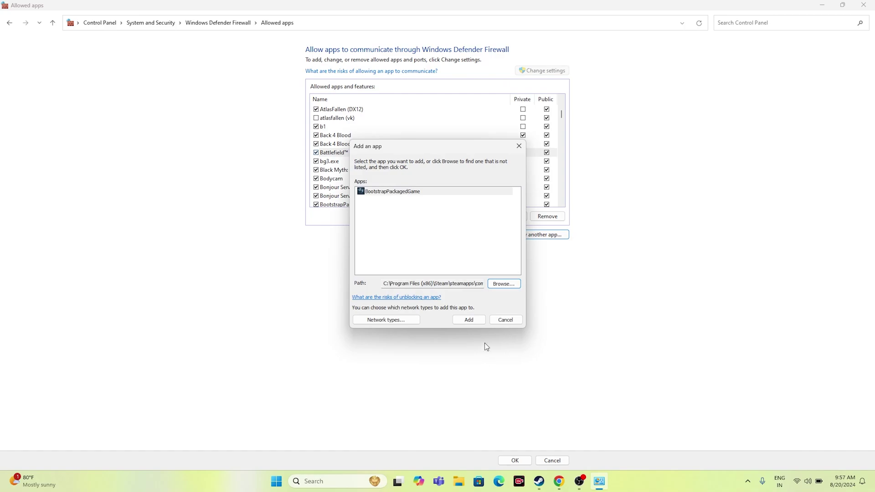
left_click(505, 320)
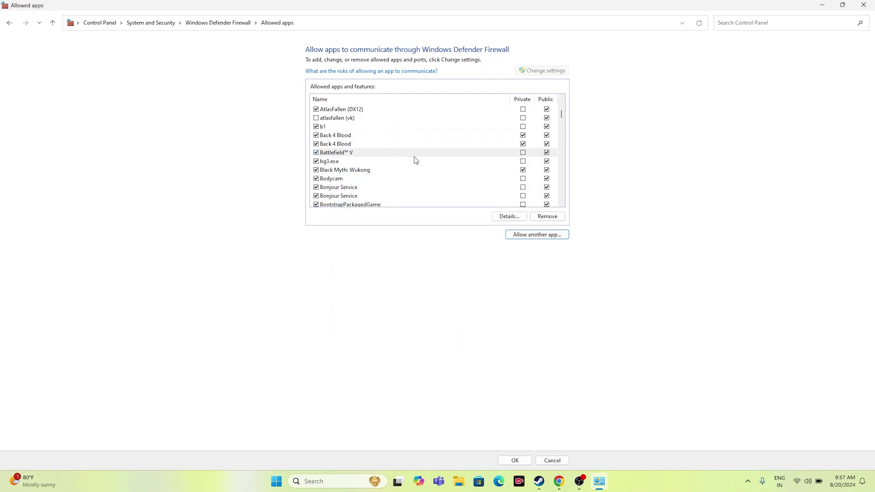
left_click(864, 6)
Step: Minimize Steam and open System Configuration through Windows search
left_click(549, 481)
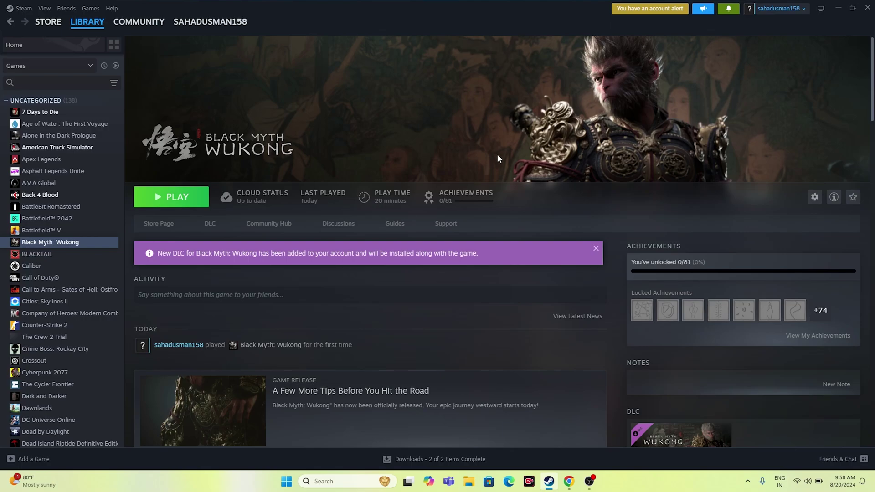
left_click(837, 9)
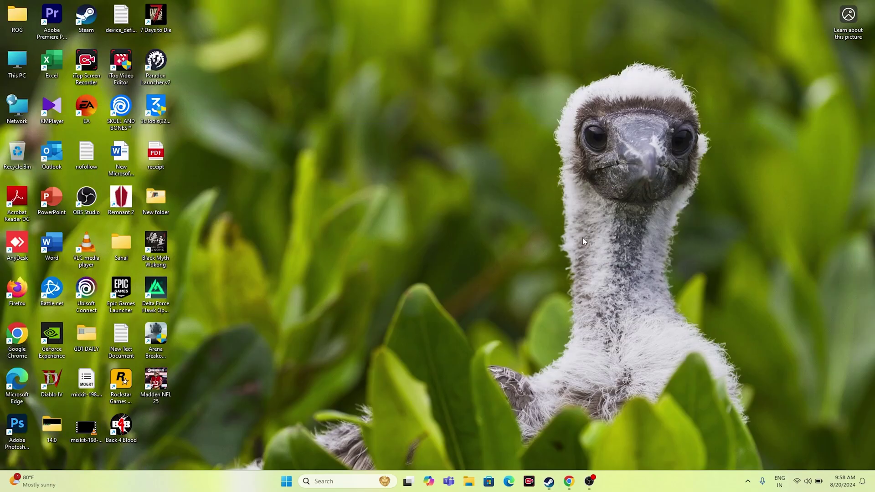
left_click(326, 482)
type("syste")
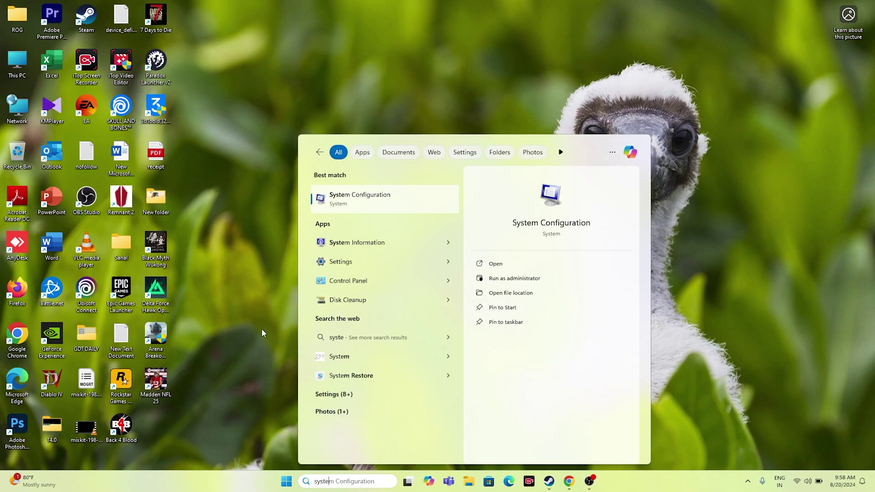
left_click(385, 202)
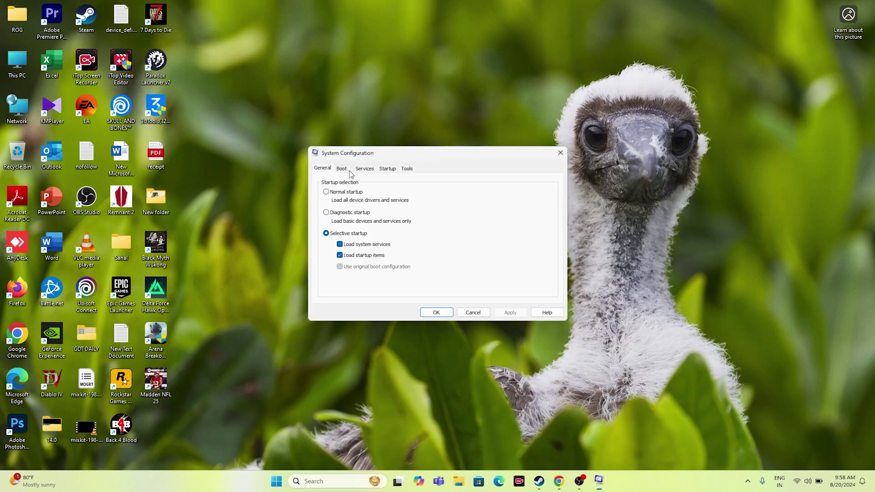
Step: Disable all services with Microsoft services hidden, apply the configuration, and exit without restarting
left_click(365, 169)
left_click(537, 288)
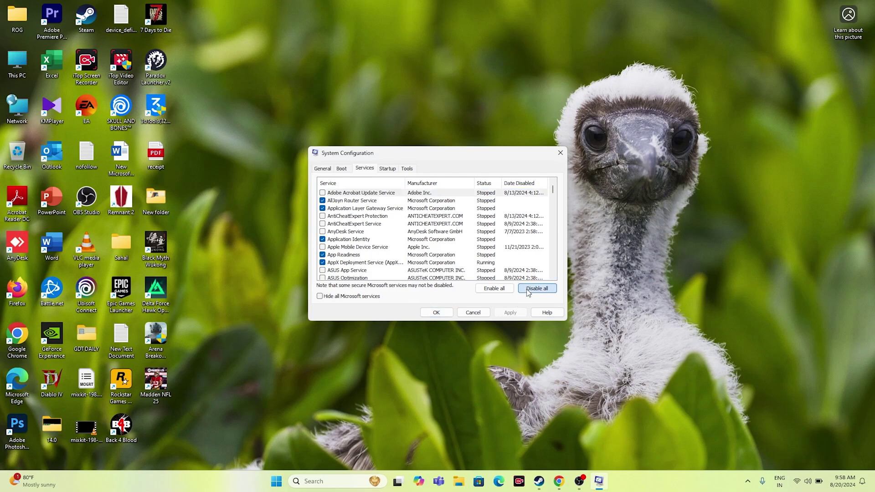
left_click(320, 297)
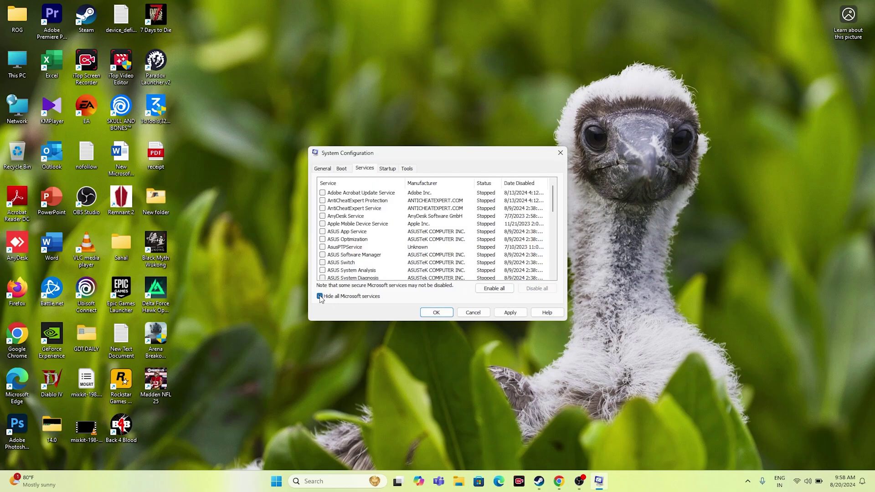
left_click(509, 315)
left_click(436, 312)
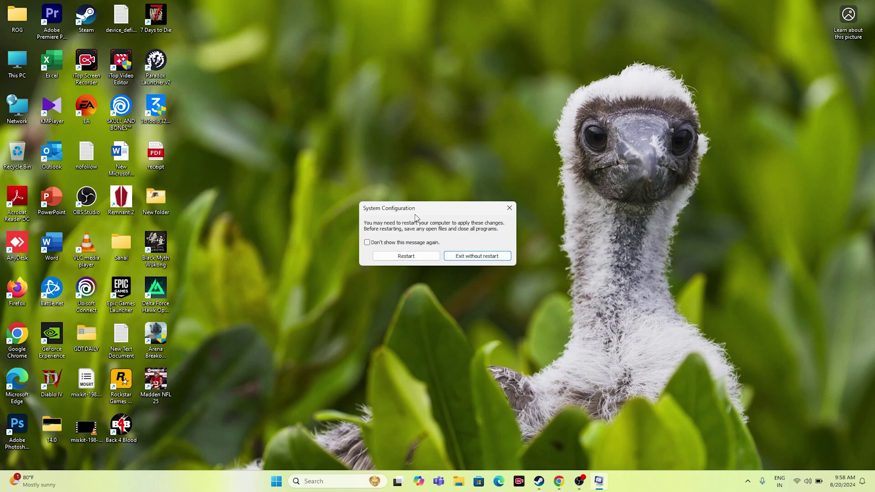
left_click(492, 256)
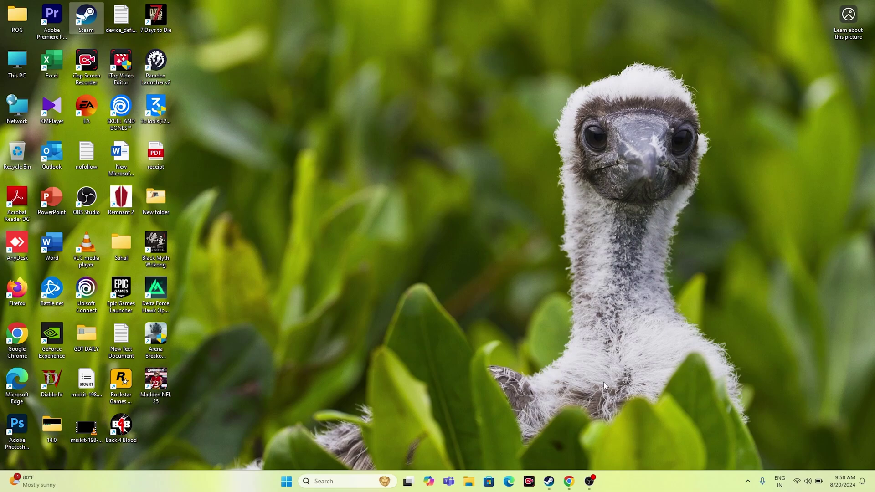
Step: Switch to Steam and turn off the Steam Overlay in the properties of Black Myth: Wukong
left_click(550, 482)
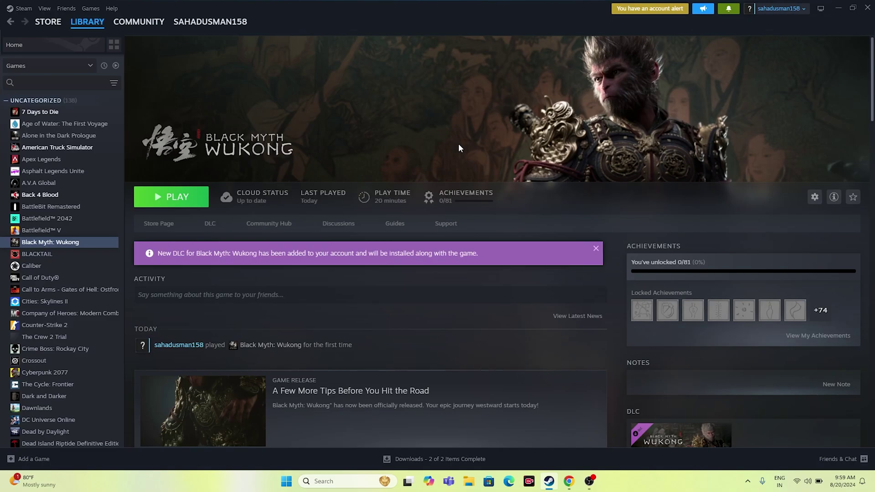
right_click(57, 244)
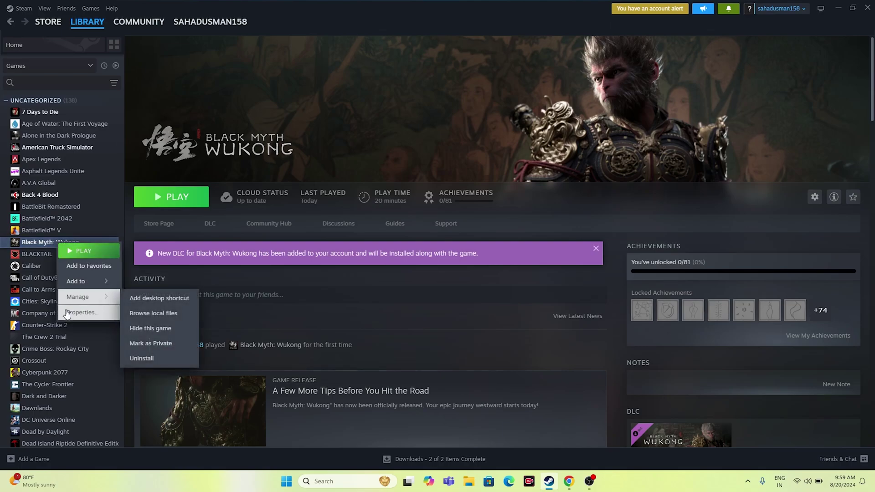
left_click(67, 313)
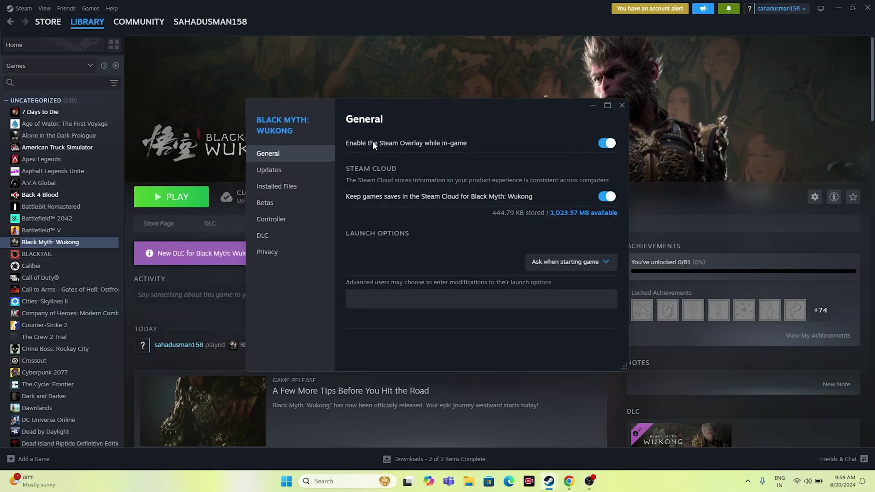
left_click(611, 144)
Step: Enter -d3d11 as the launch option for Black Myth: Wukong and close its properties
left_click(415, 300)
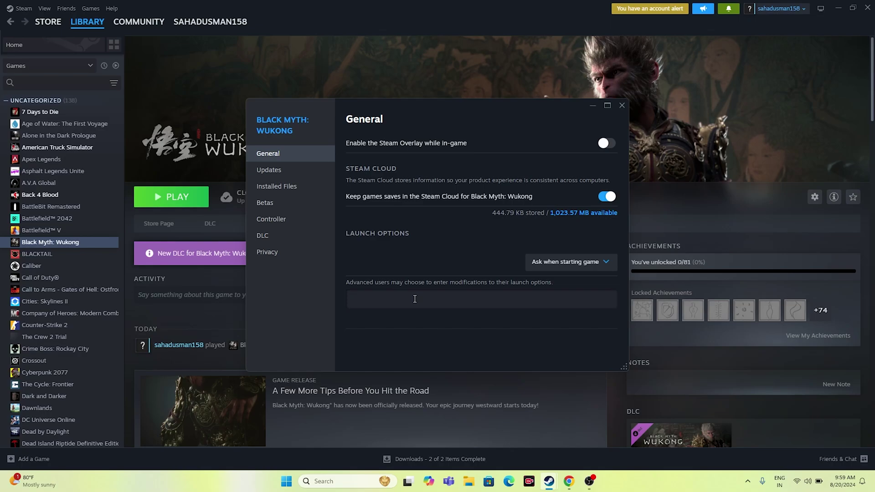
type("-d")
type("2")
key("BackSpace")
type("d")
key("BackSpace")
key("BackSpace")
type("3d11")
left_click(621, 106)
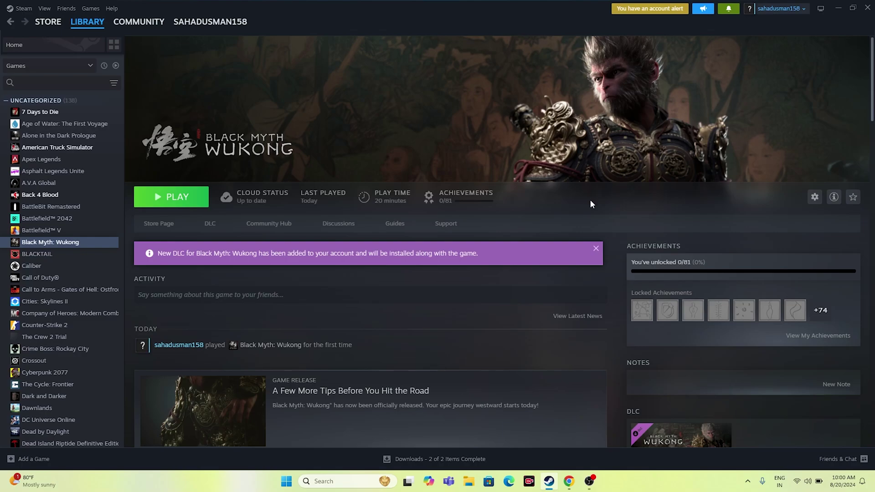
Step: Dismiss the new DLC notice on the game's Steam page, and open Task Manager from the desktop
left_click(596, 248)
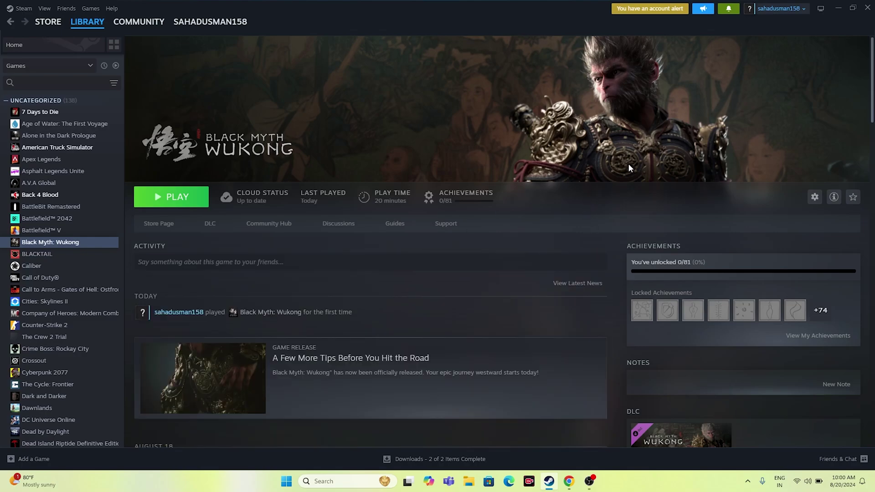
left_click(835, 7)
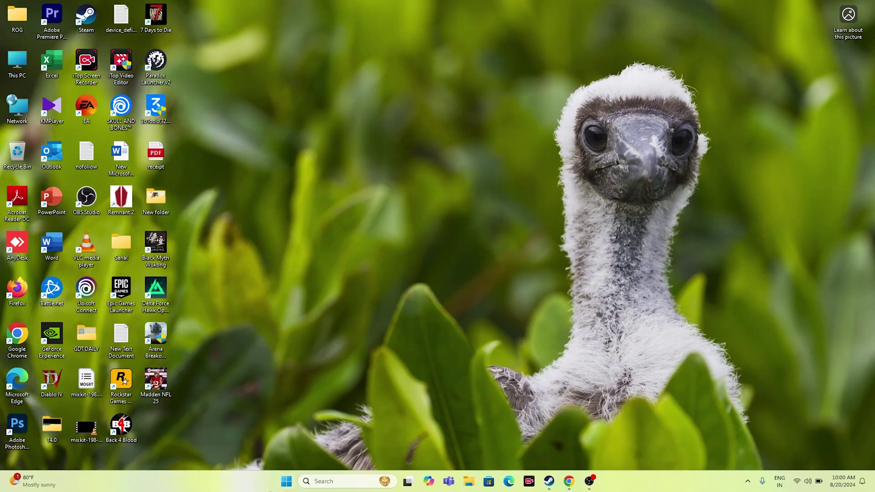
right_click(286, 484)
left_click(283, 393)
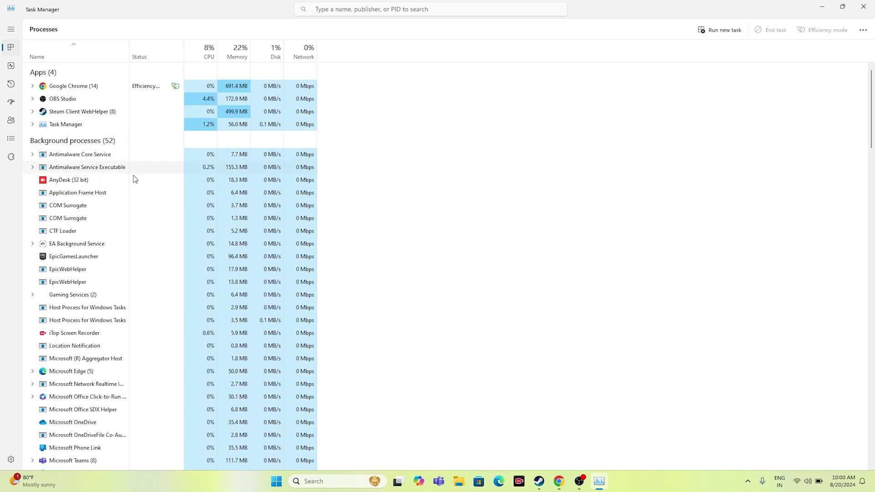
Step: Expand the EA Background Service entry, end the EpicGamesLauncher task, and close Task Manager
right_click(81, 245)
left_click(103, 250)
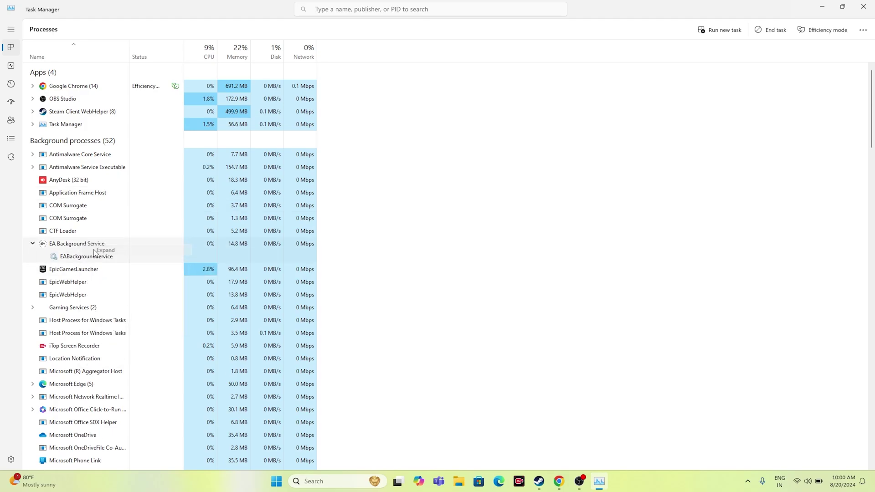
right_click(82, 270)
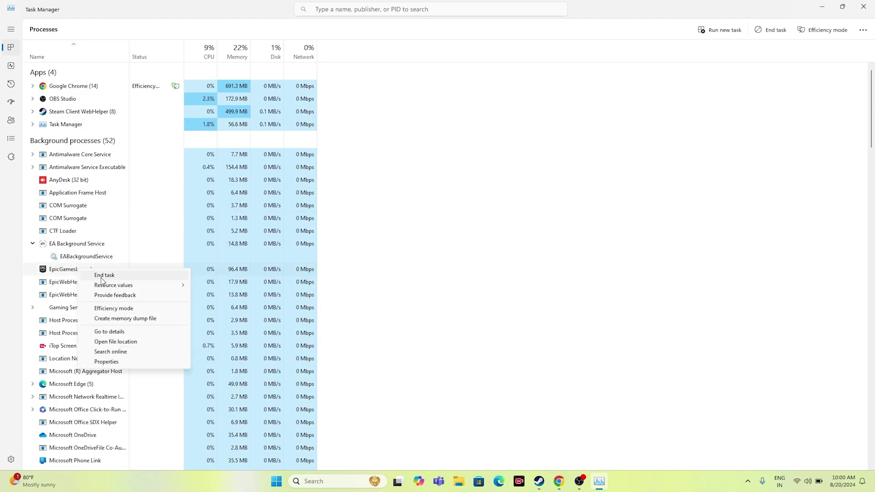
left_click(103, 279)
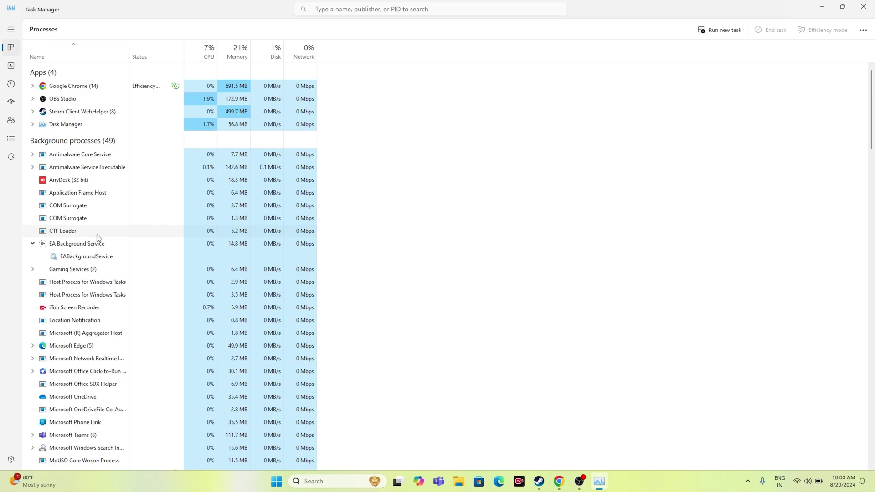
left_click(869, 6)
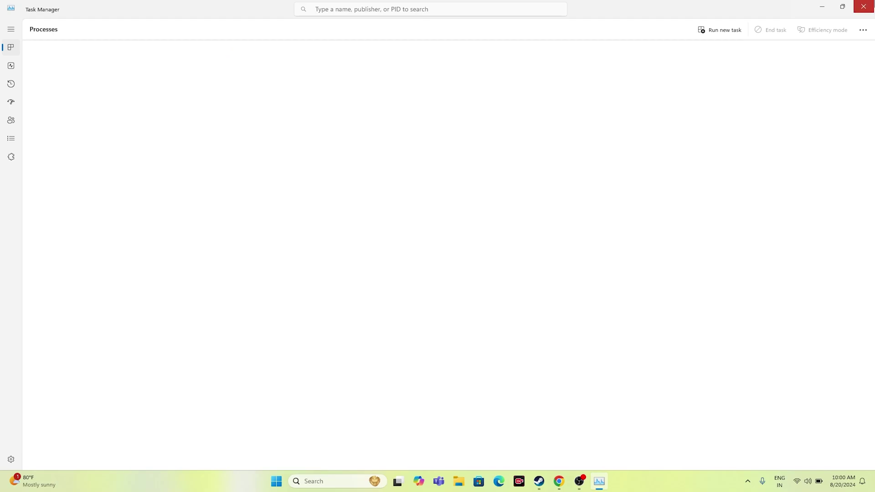
left_click(549, 481)
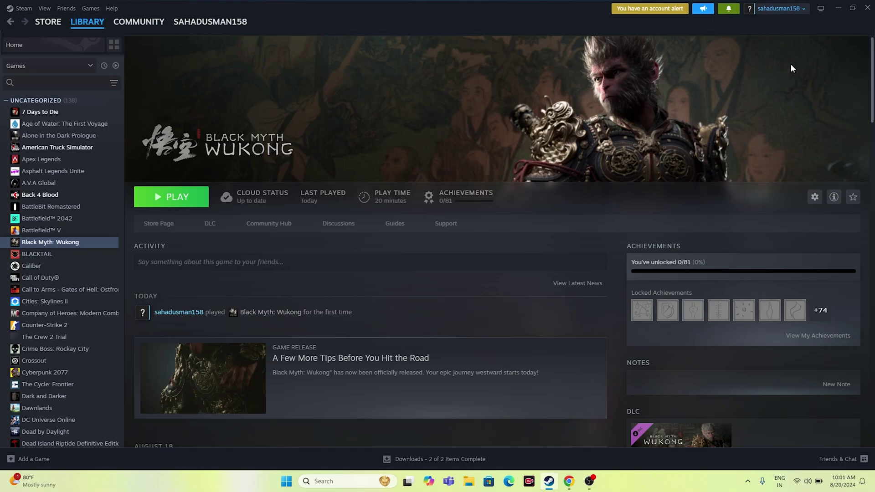
left_click(853, 8)
left_click(782, 128)
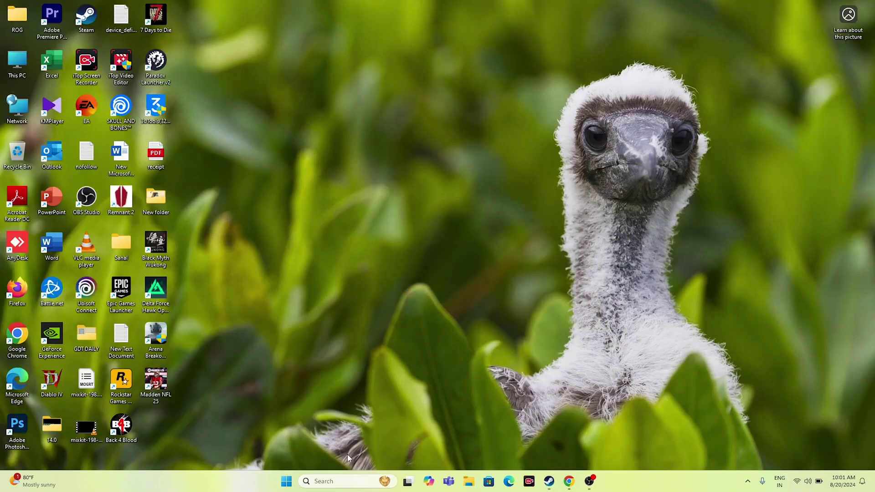
Step: Search Windows for Graphics settings, open them, and look through the list of apps with custom graphics options
left_click(336, 481)
type("GRA")
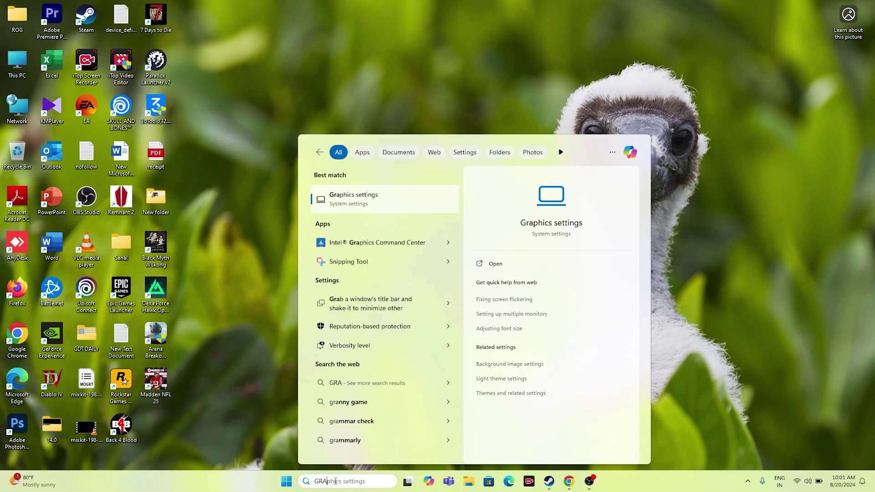
left_click(356, 203)
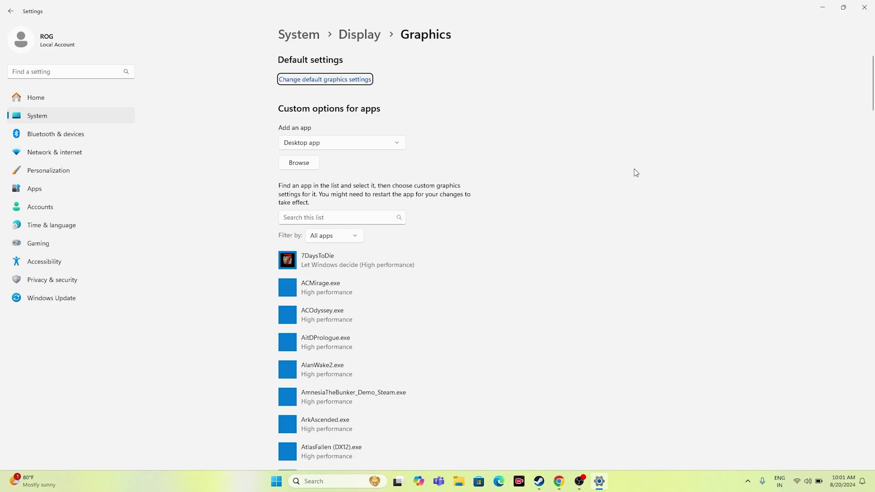
scroll(634, 169, "down", 2)
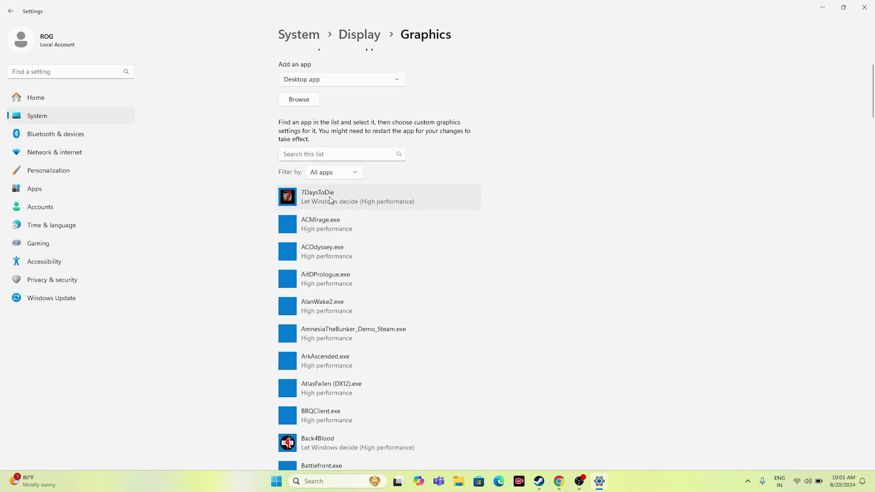
scroll(602, 230, "down", 6)
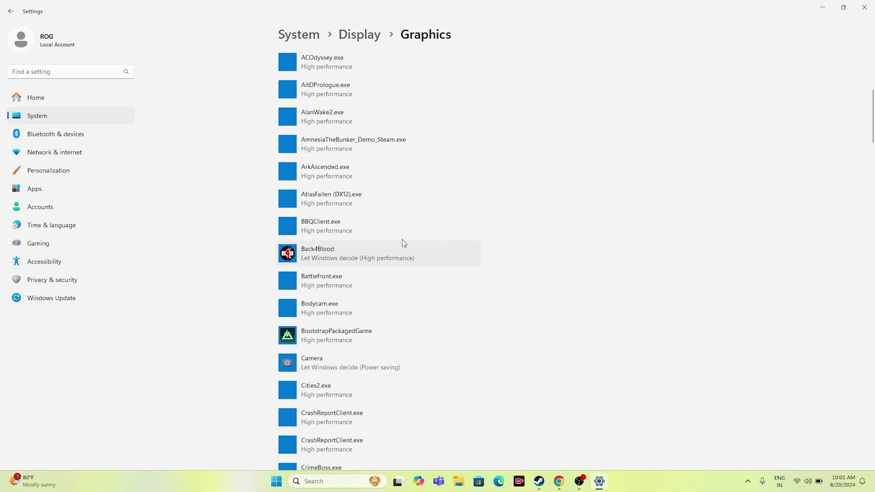
scroll(590, 270, "down", 5)
scroll(589, 269, "up", 12)
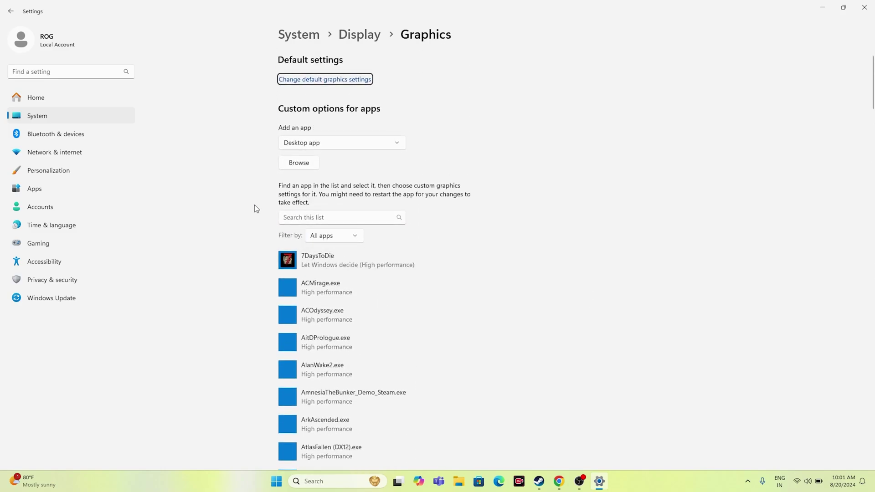
Step: Add the b1 application from C:\Program Files (x86)\Steam\steamapps\common\BlackMythWukong as a desktop app in the custom graphics options
left_click(294, 164)
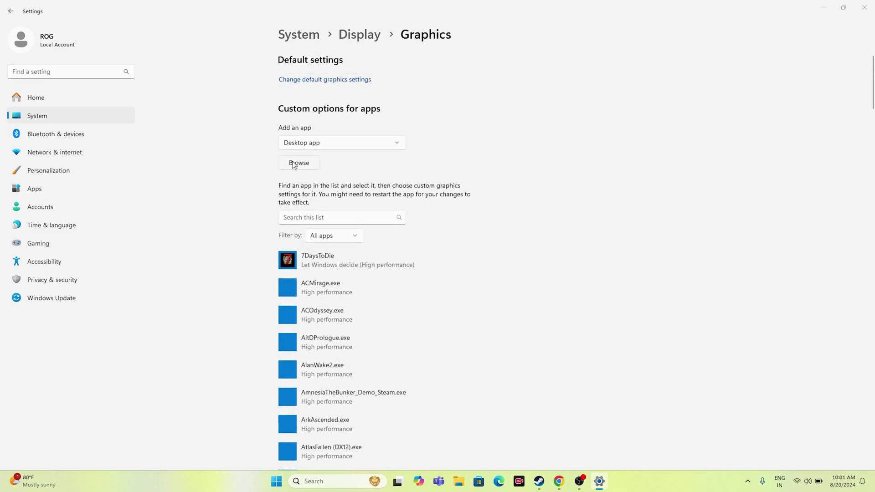
left_click(38, 163)
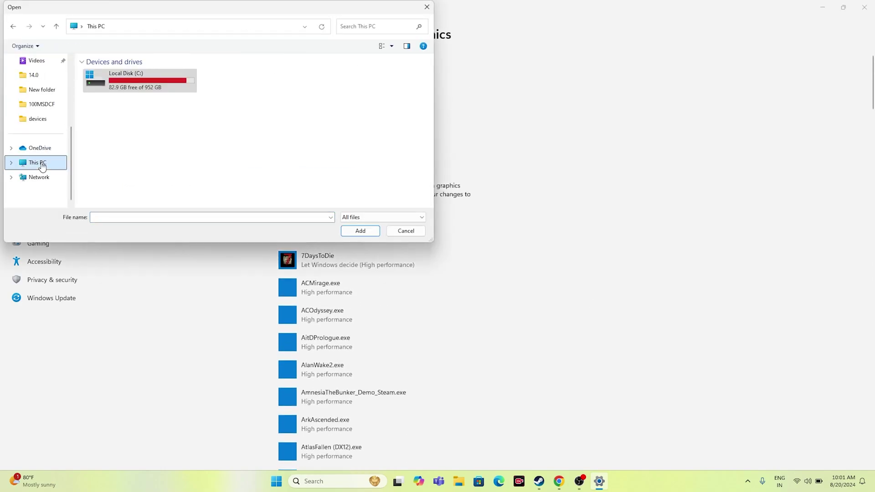
double_click(160, 89)
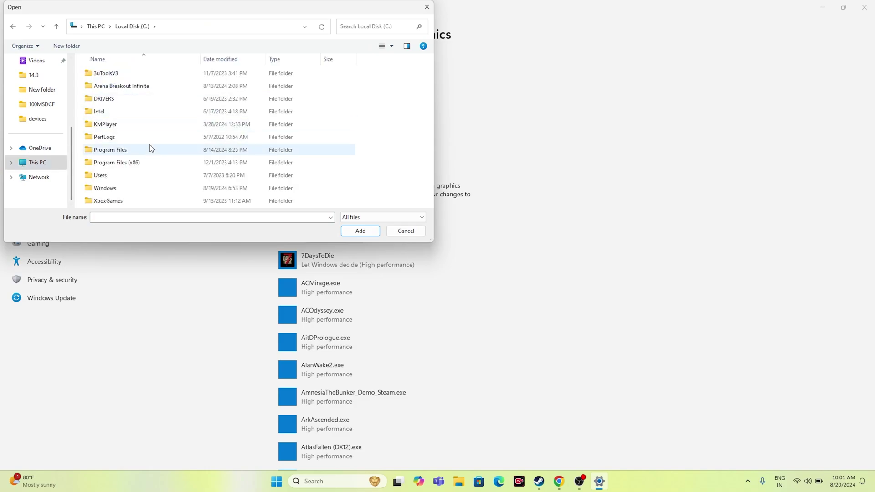
double_click(147, 161)
scroll(147, 142, "down", 5)
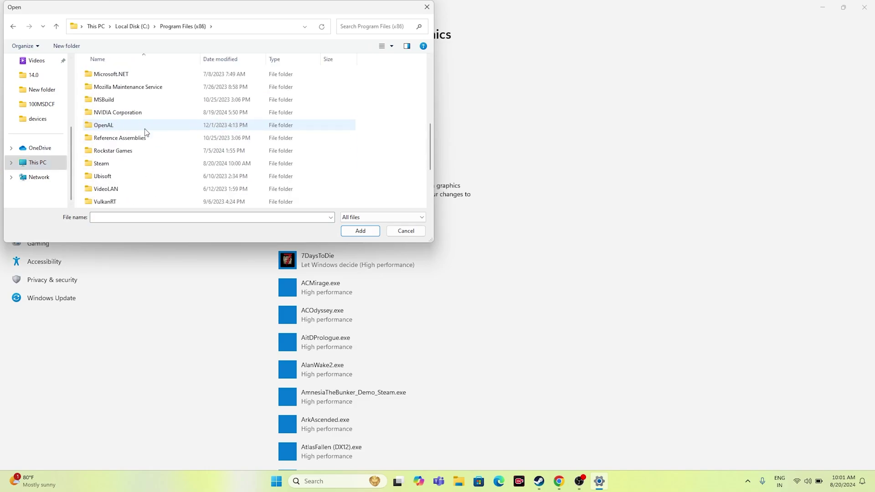
double_click(113, 155)
scroll(140, 130, "down", 4)
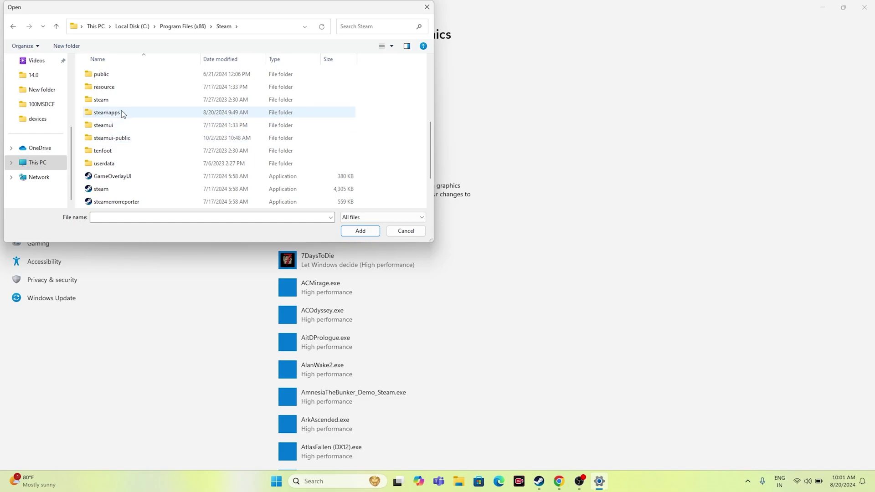
double_click(121, 113)
double_click(122, 74)
scroll(146, 131, "down", 4)
double_click(132, 87)
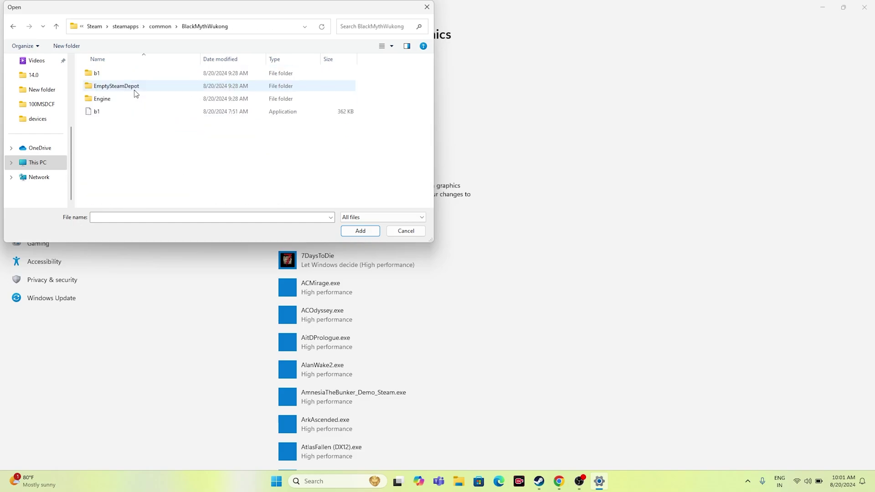
left_click(125, 111)
left_click(360, 230)
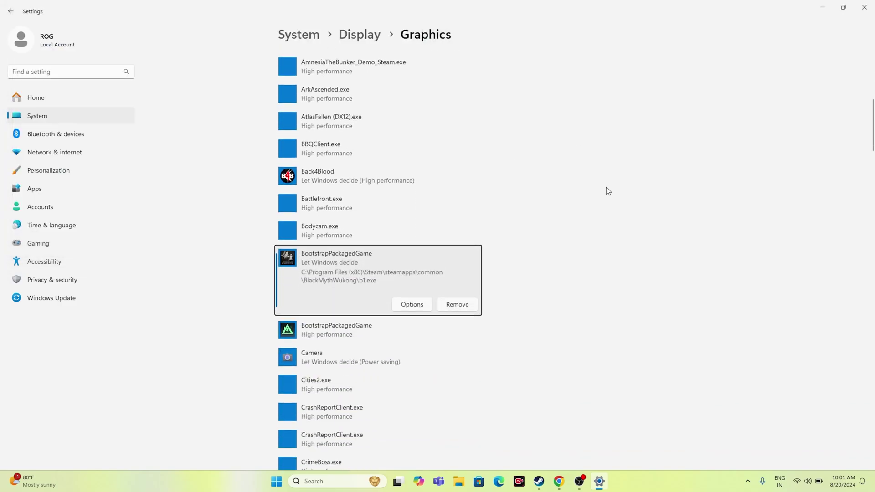
Step: Set the graphics preference of the added Black Myth: Wukong app to High performance, save it, and close Settings
left_click(411, 304)
left_click(362, 235)
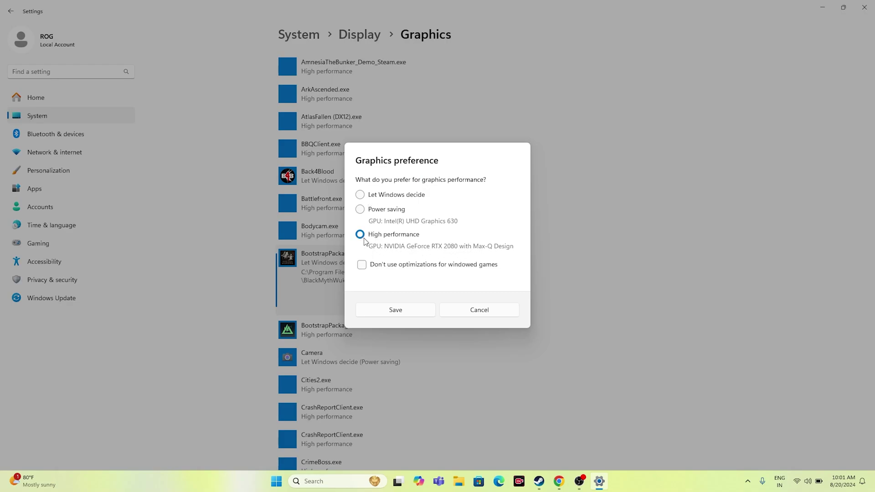
left_click(397, 314)
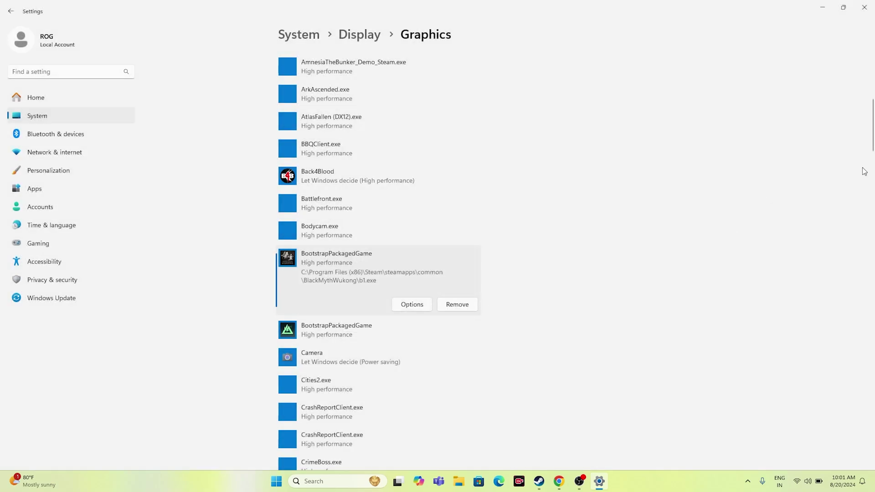
left_click(864, 7)
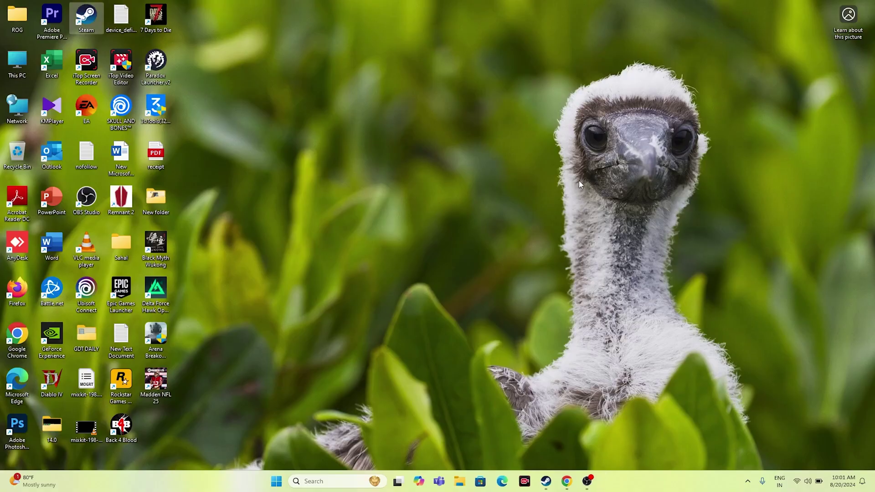
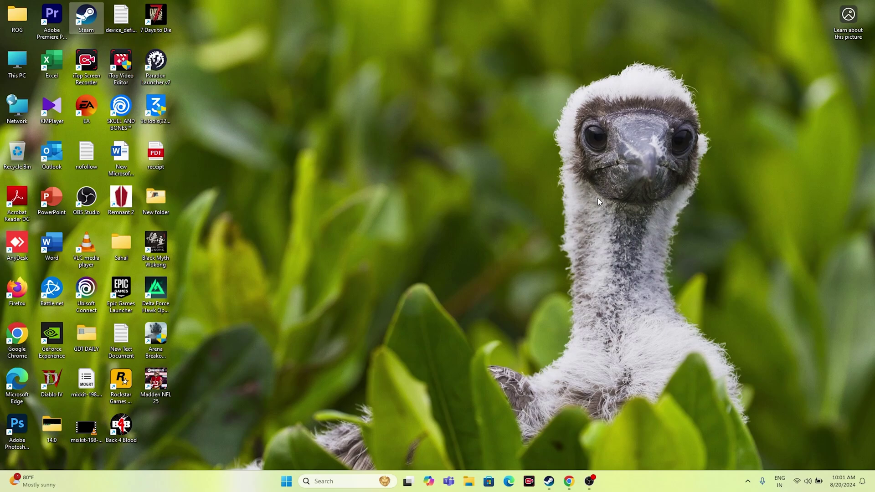
double_click(86, 17)
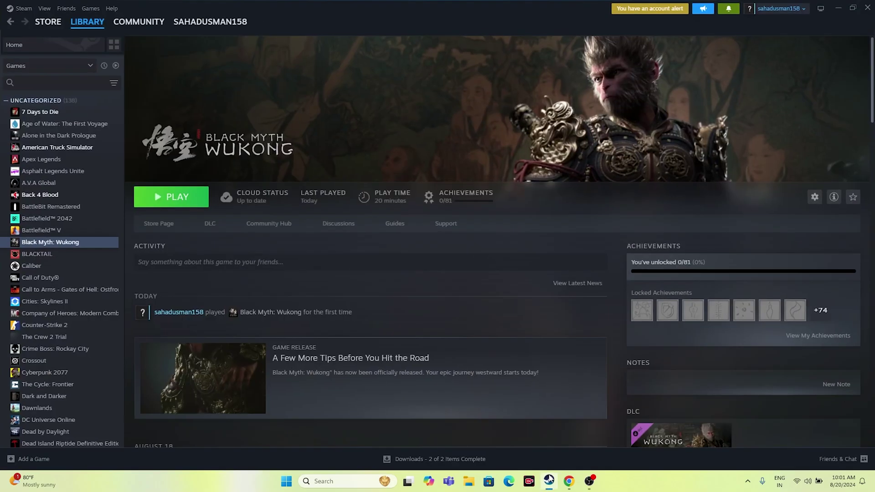
left_click(839, 7)
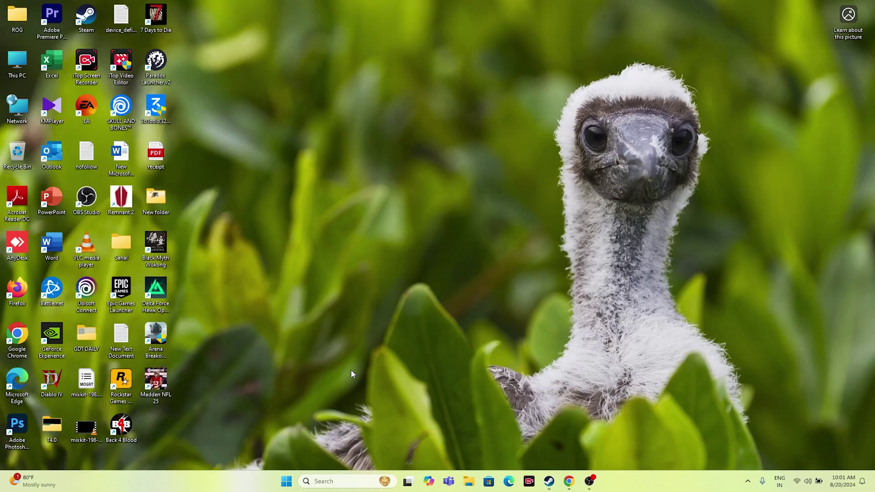
Step: Search for View advanced system settings and open the Virtual Memory dialog from the advanced performance options
left_click(329, 481)
type("view advanced system setti")
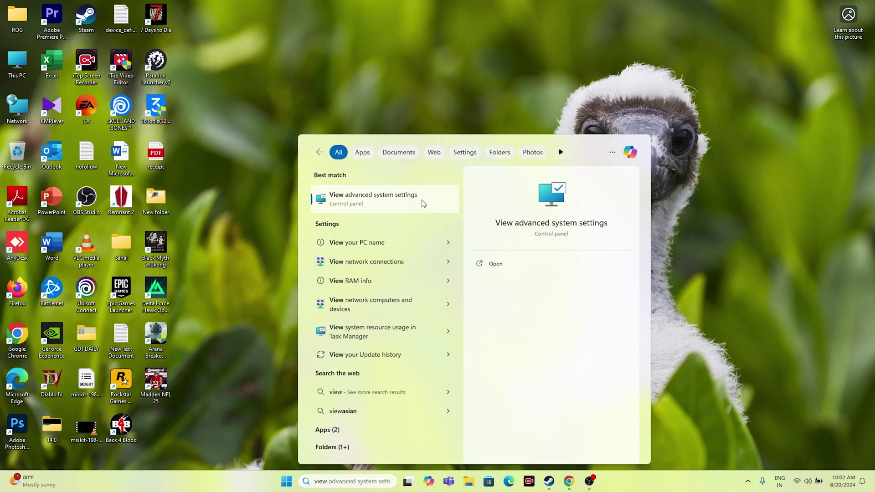
left_click(423, 201)
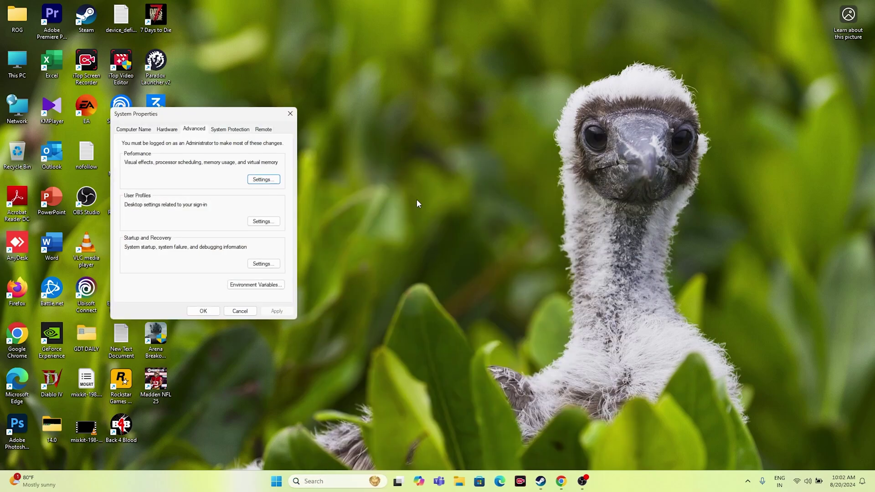
left_click(257, 180)
left_click(177, 164)
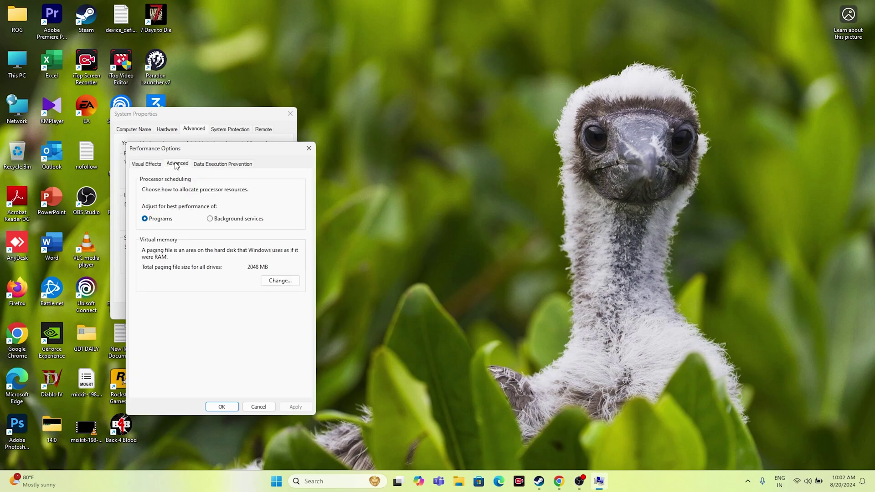
left_click(281, 283)
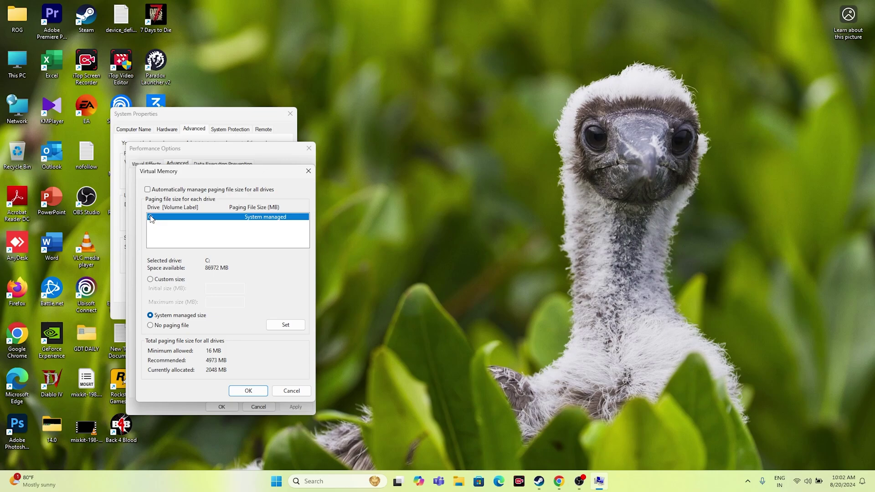
Step: Turn off automatic paging file management for all drives and choose Custom size for drive C:
left_click(148, 189)
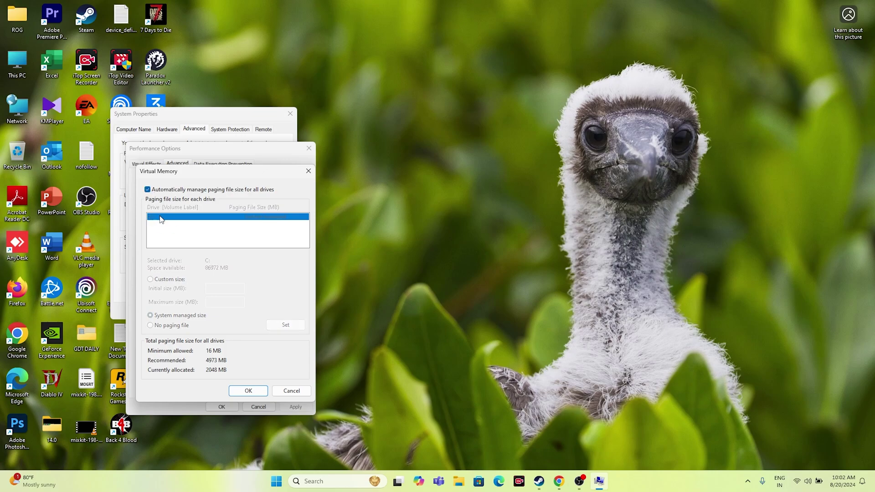
left_click(149, 189)
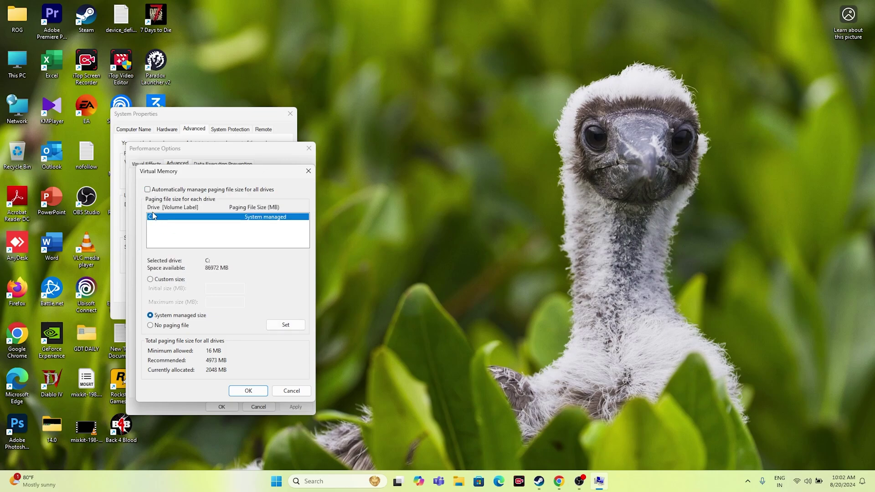
left_click(150, 280)
left_click(212, 284)
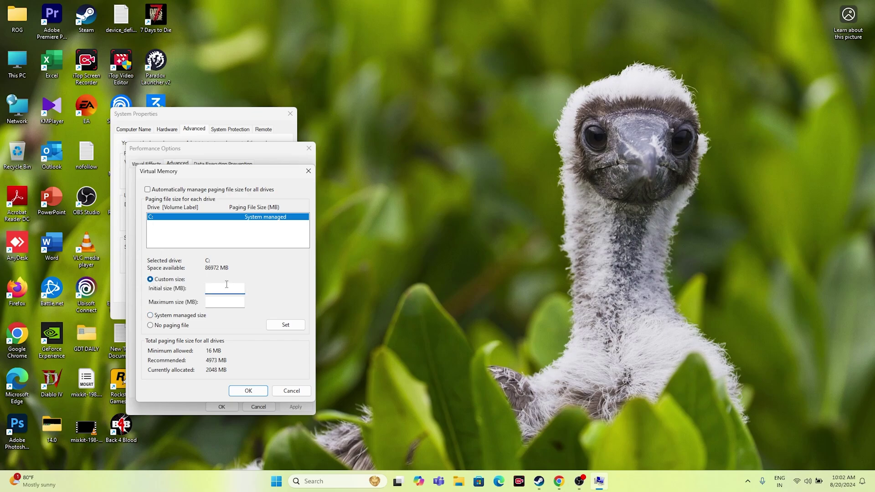
Step: Open the System > About page in Windows Settings and check the installed RAM and system type
left_click(319, 482)
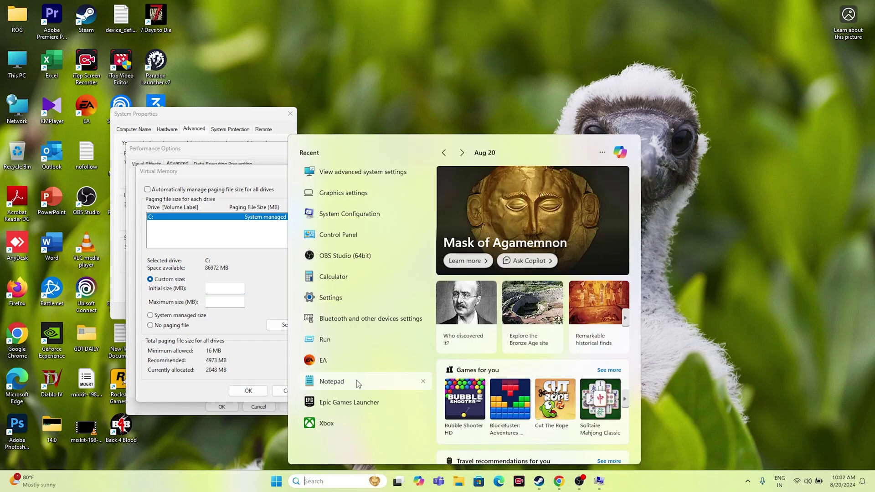
left_click(342, 301)
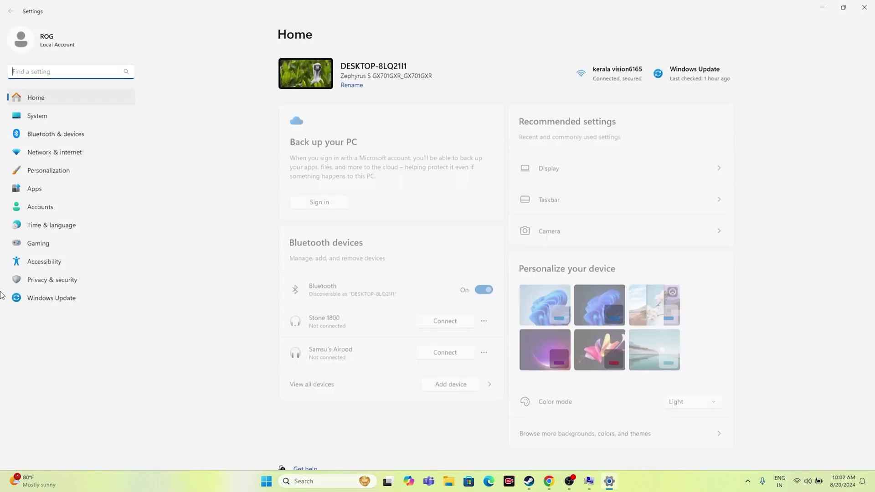
left_click(39, 117)
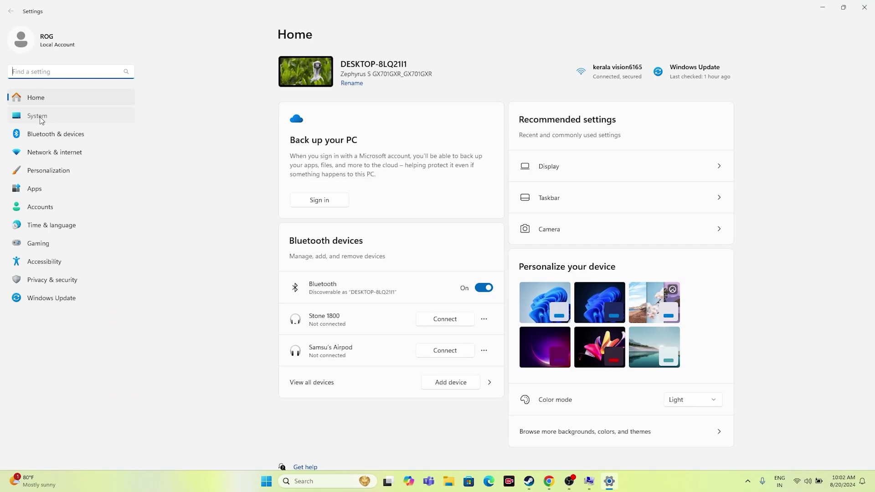
scroll(397, 179, "down", 5)
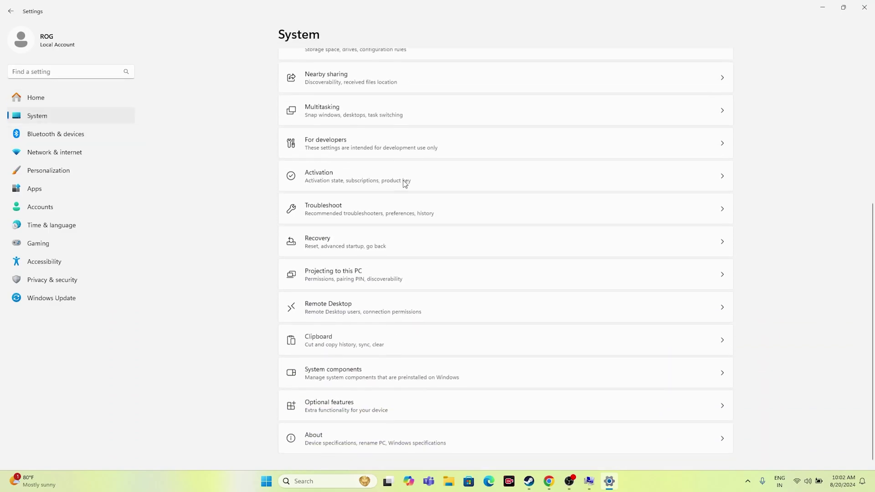
left_click(309, 444)
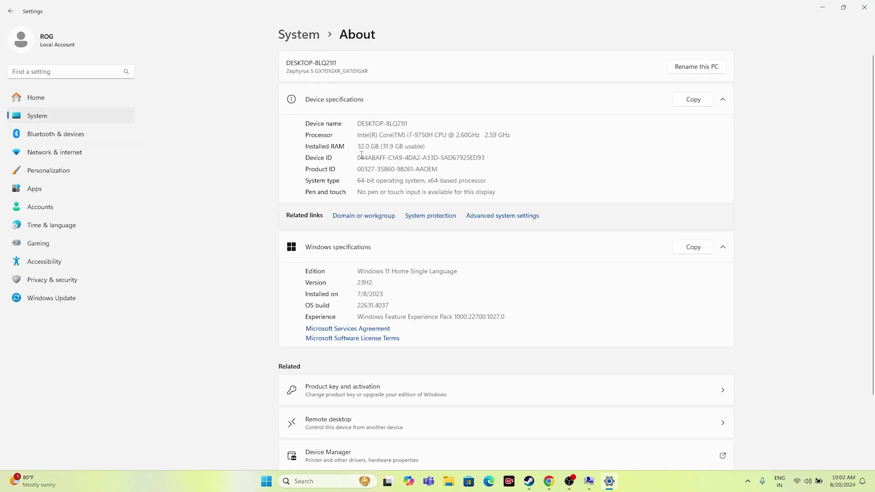
left_click_drag(359, 145, 424, 147)
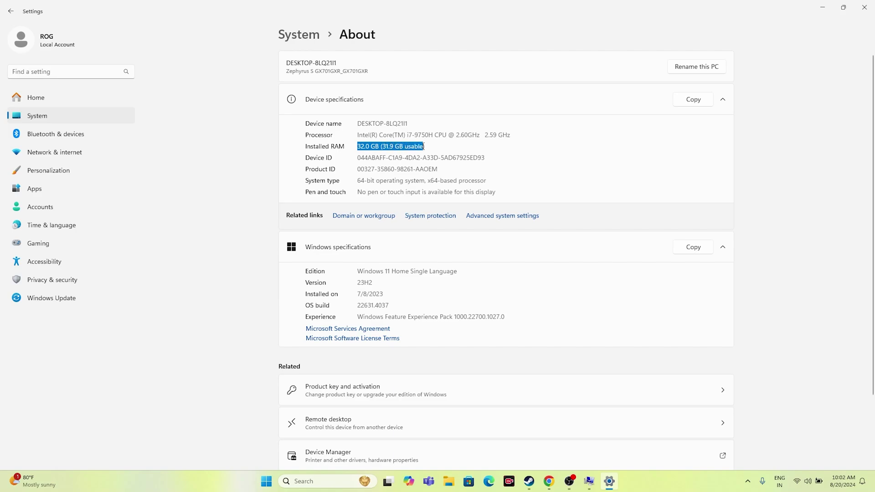
left_click_drag(358, 182, 484, 181)
left_click(490, 182)
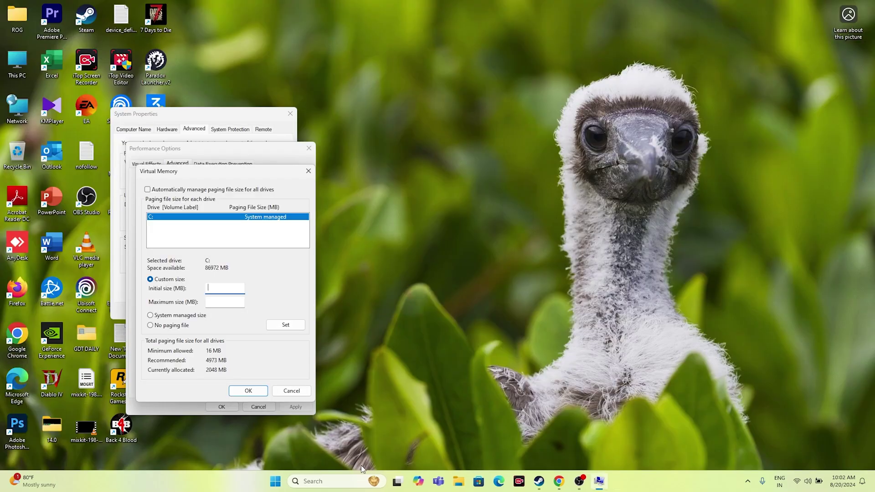
Step: Open Calculator and multiply 32 by 1024 to convert the installed RAM to megabytes
left_click(310, 481)
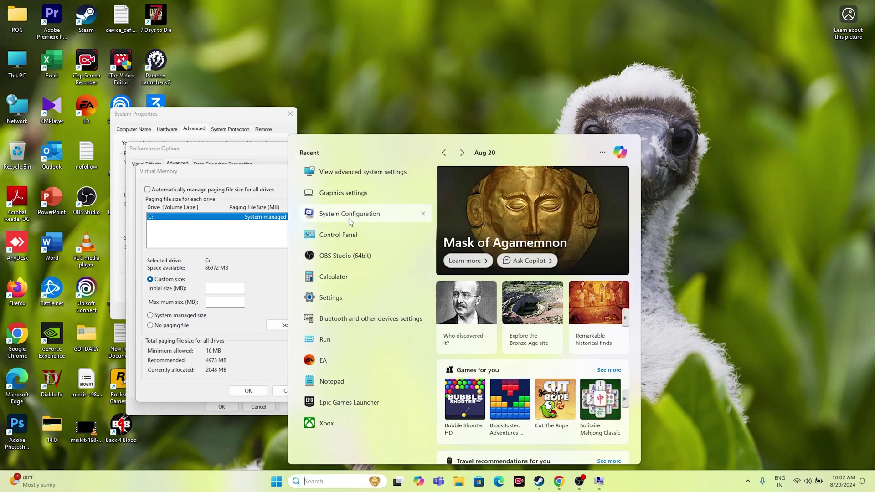
left_click(342, 276)
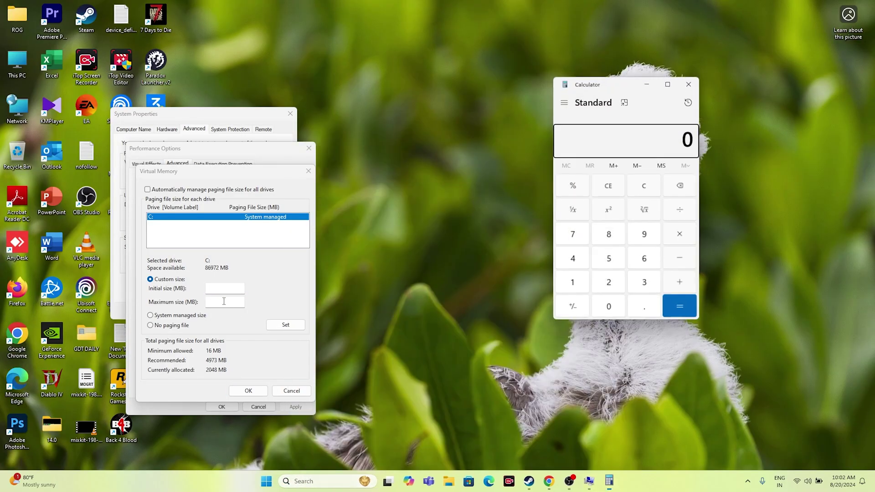
left_click(211, 288)
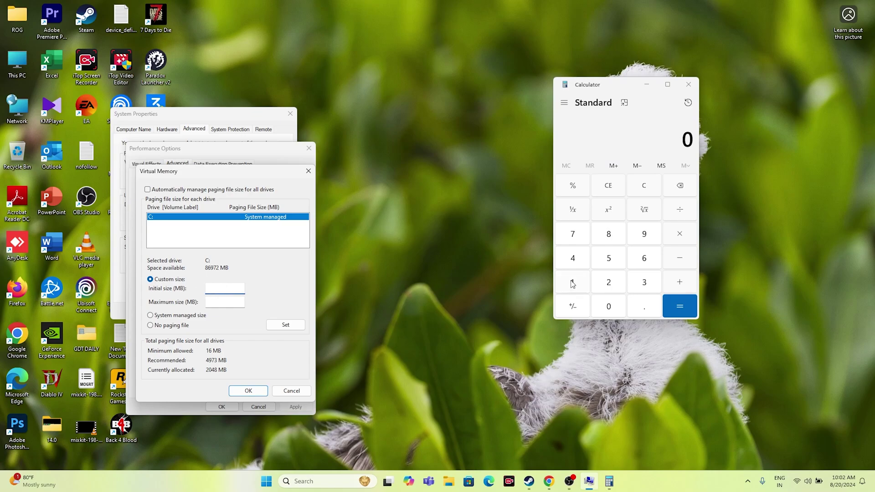
left_click(644, 284)
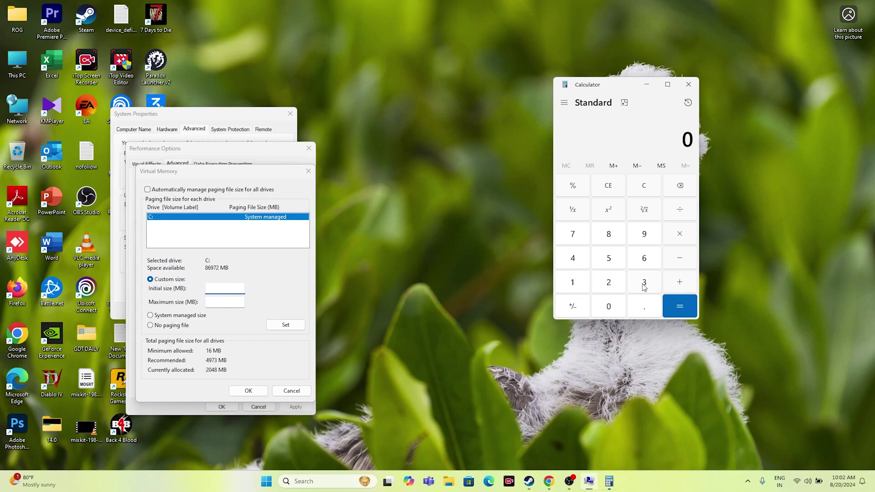
key("2")
left_click(680, 235)
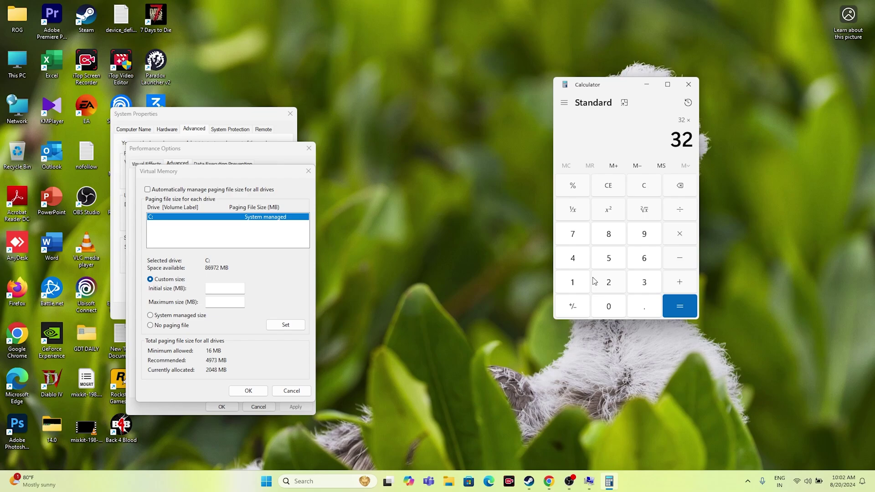
left_click(574, 285)
key("0")
key("2")
left_click(582, 265)
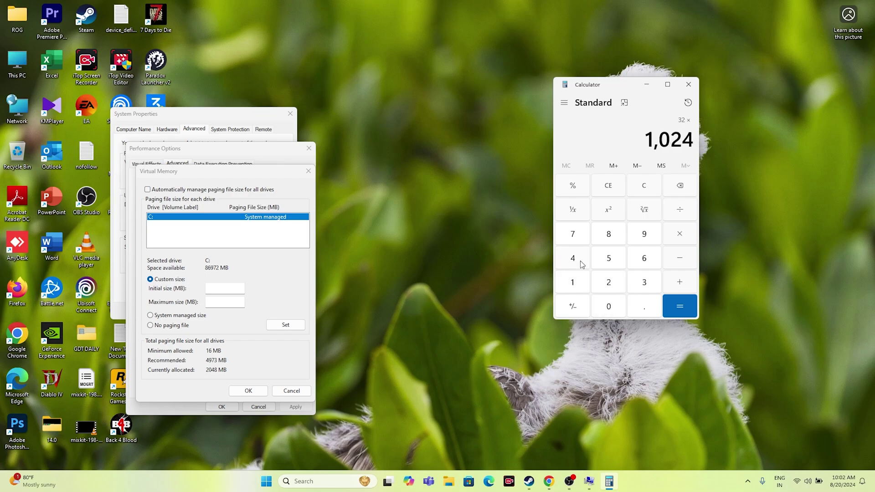
left_click(679, 303)
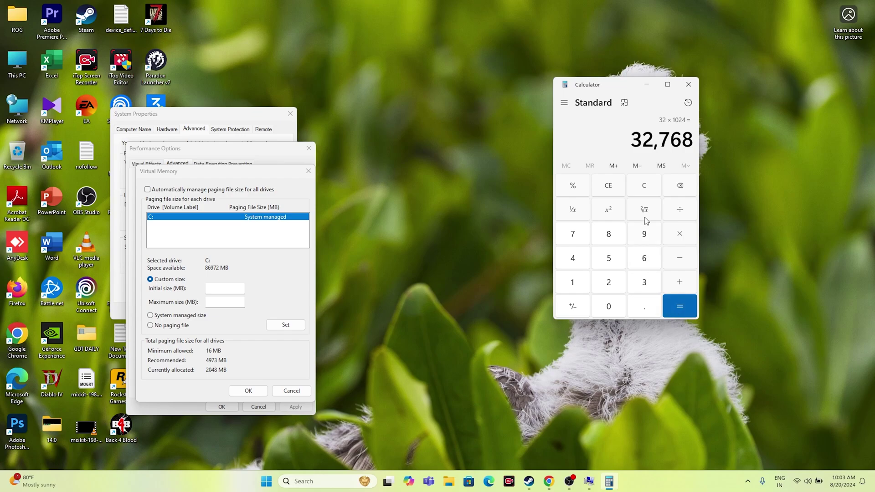
Step: Multiply the RAM size in megabytes by 1.5 and copy the result, 49,152, into the initial paging file size
left_click(678, 238)
left_click(578, 286)
left_click(644, 311)
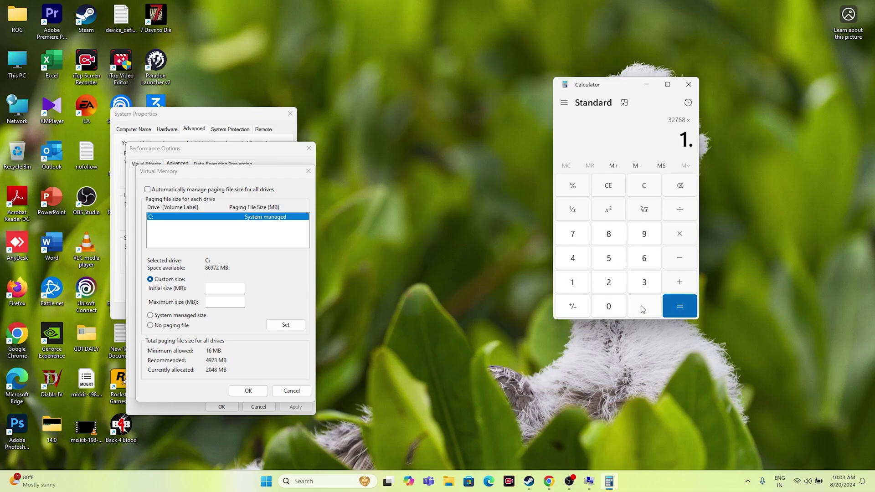
left_click(621, 266)
left_click(680, 306)
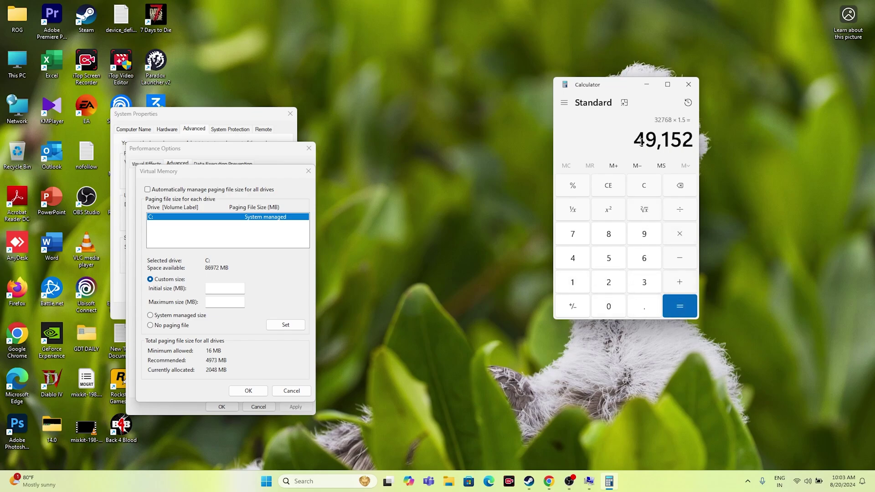
right_click(682, 147)
left_click(702, 156)
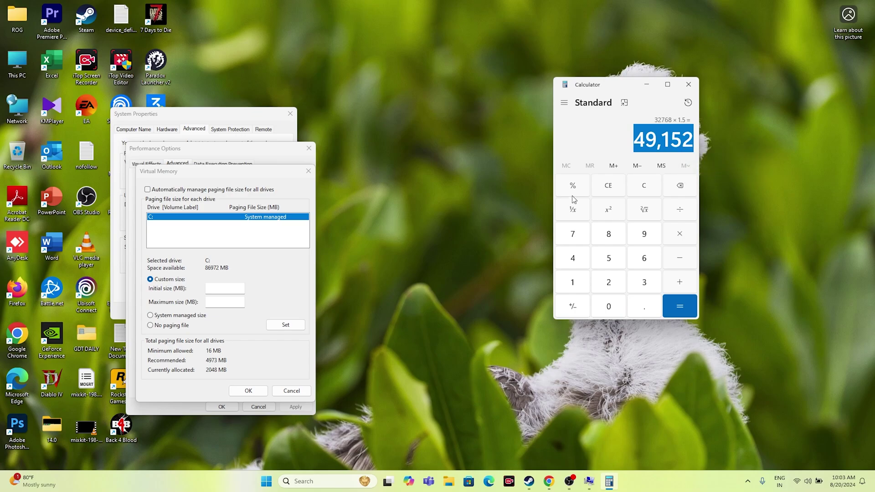
left_click(214, 286)
right_click(212, 286)
left_click(239, 326)
key("Tab")
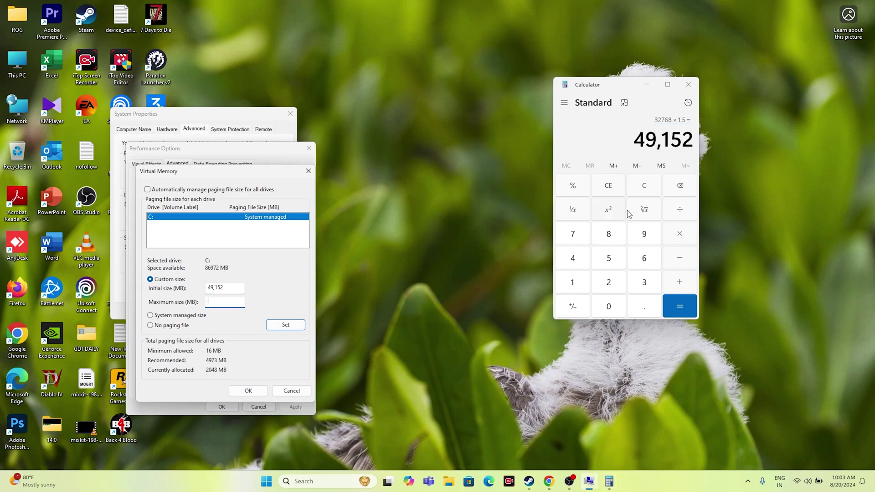
Step: Clear Calculator and compute 32 × 1024 × 3 for the maximum paging file size
left_click(621, 186)
left_click(642, 281)
left_click(618, 284)
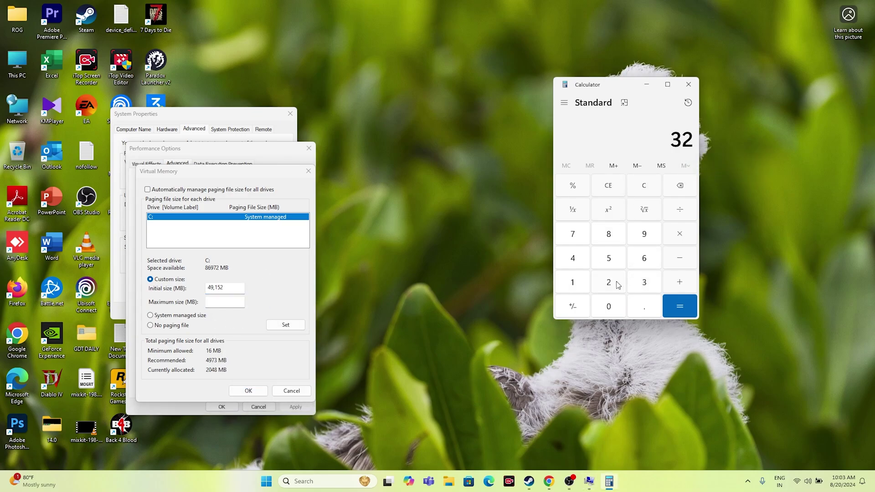
left_click(686, 234)
left_click(577, 283)
left_click(602, 306)
left_click(609, 282)
left_click(579, 265)
left_click(664, 303)
left_click(686, 239)
left_click(656, 278)
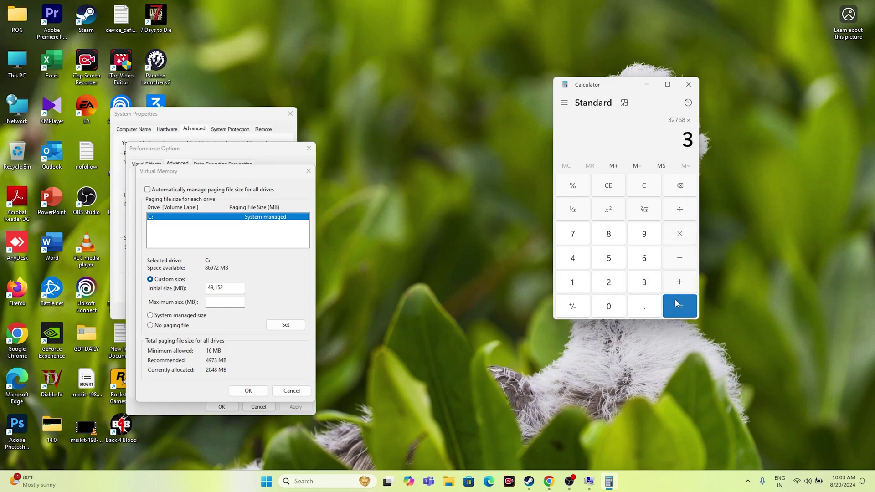
left_click(680, 305)
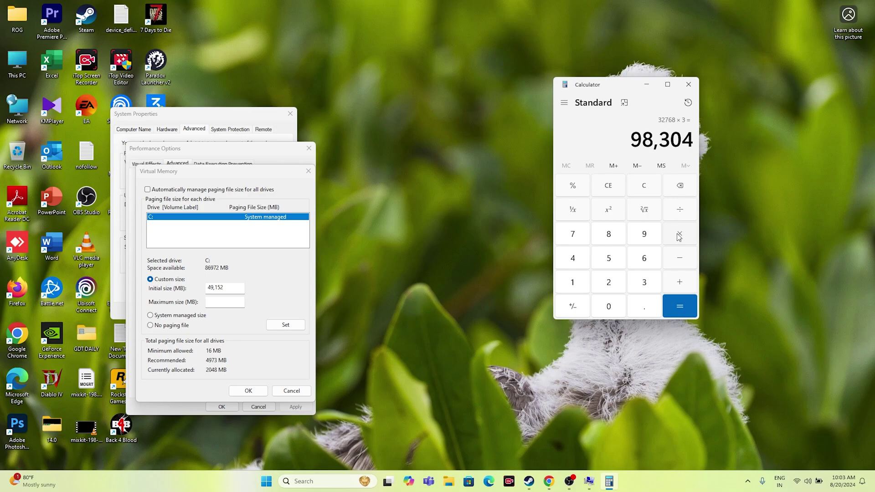
Step: Copy 98,304 from Calculator into the maximum paging file size and try to set the custom size for drive C:
right_click(687, 143)
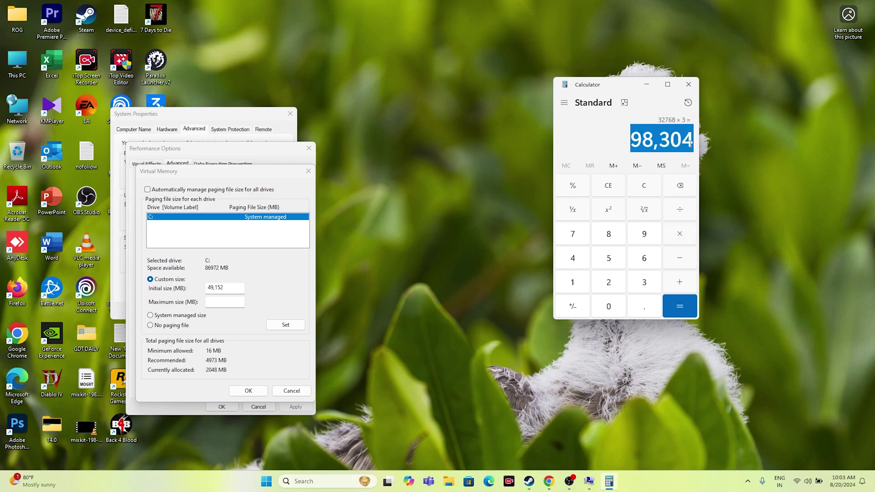
left_click(711, 153)
right_click(224, 302)
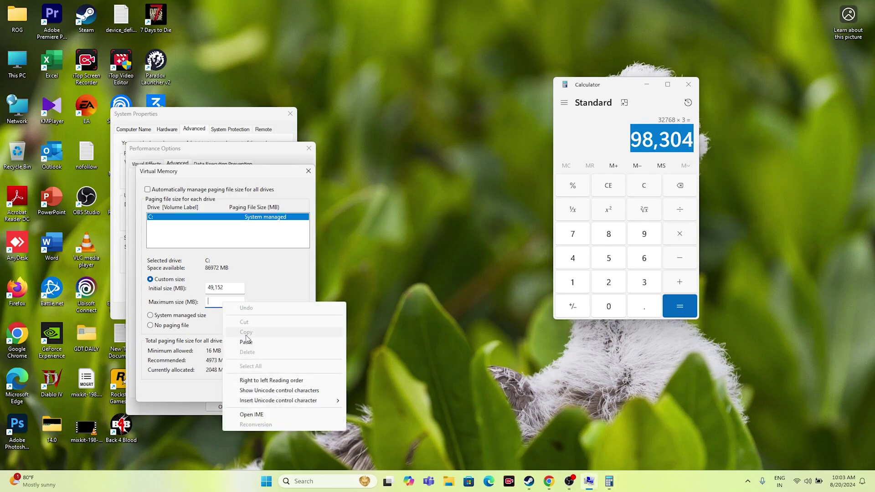
left_click(244, 342)
left_click(279, 329)
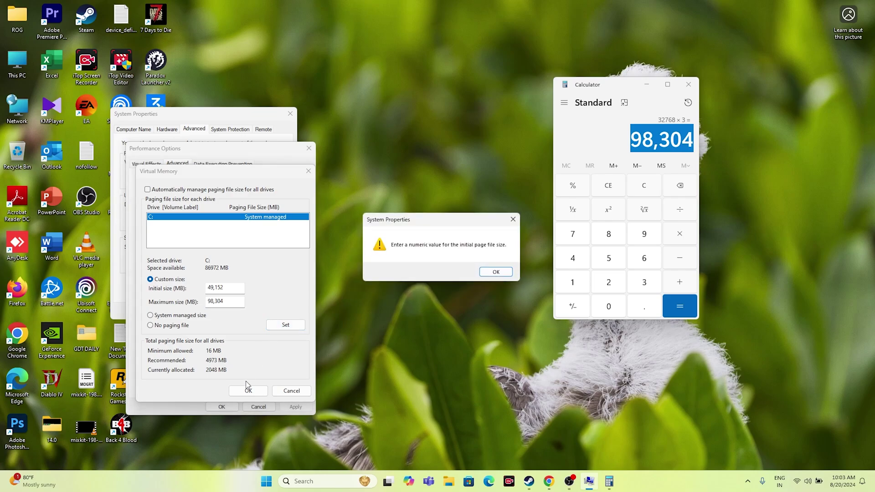
left_click(481, 271)
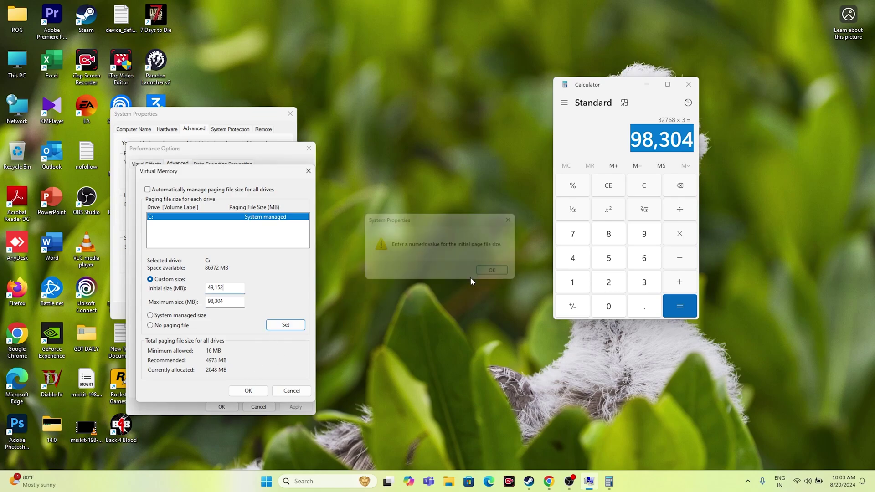
Step: Close the Virtual Memory, Performance Options and System Properties dialogs, and close Calculator
left_click(243, 391)
left_click(236, 407)
left_click(290, 114)
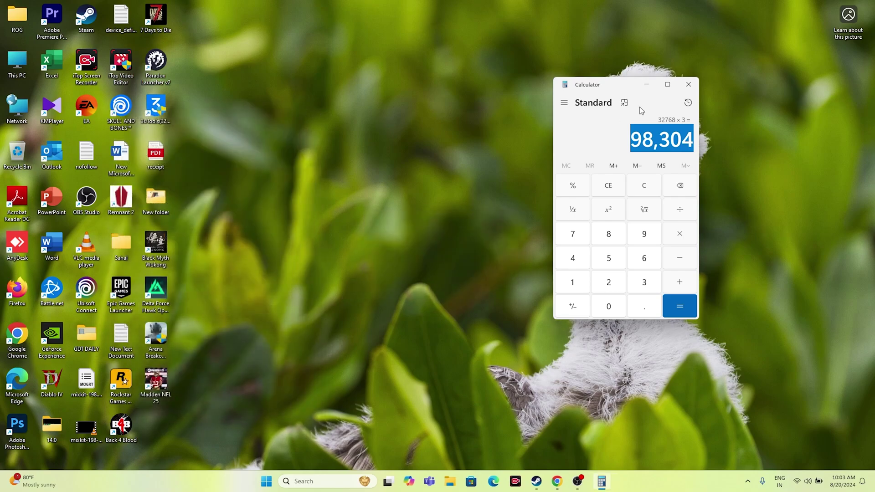
left_click(689, 85)
Step: Switch to Chrome, bring up the already open NVIDIA drivers download page, and accept all cookies
left_click(549, 482)
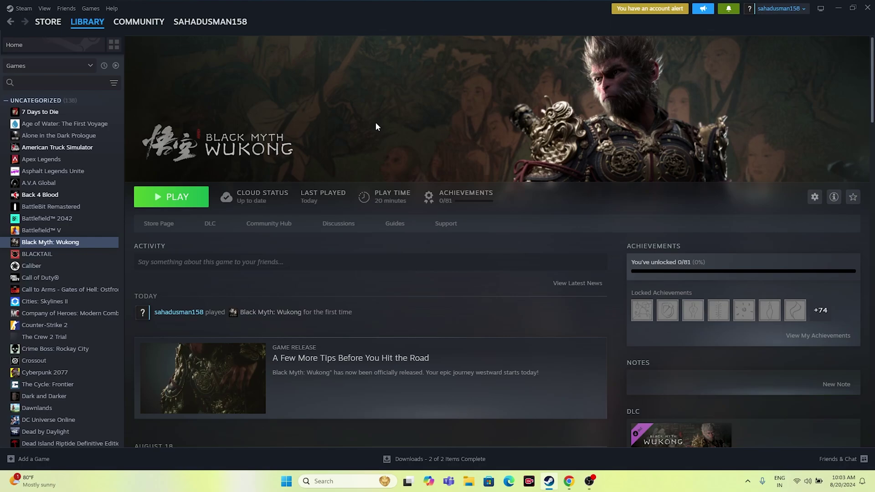
left_click(569, 481)
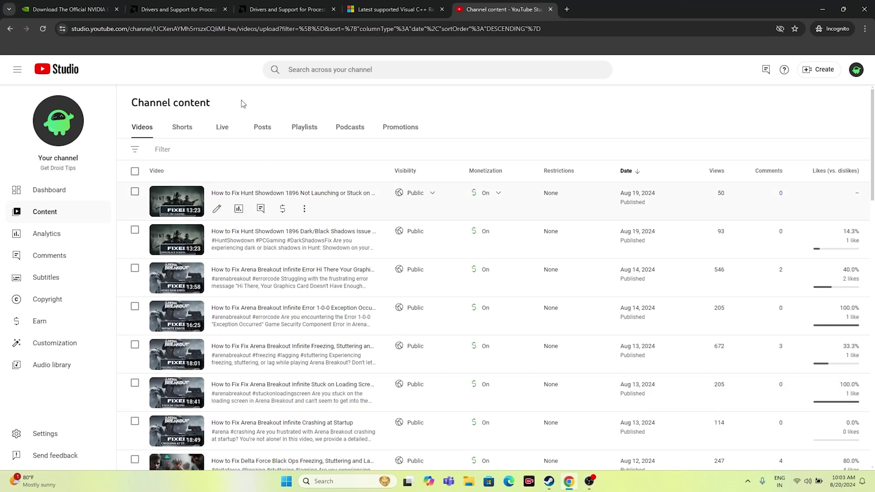
left_click(290, 3)
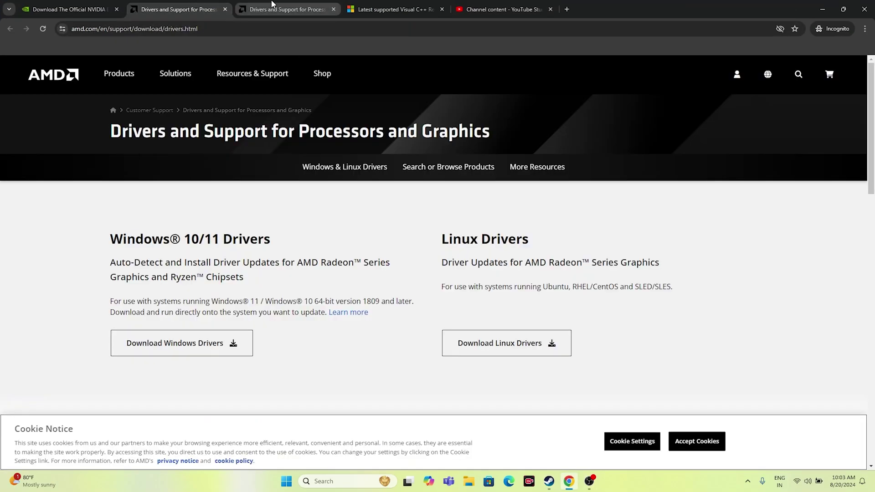
left_click(75, 3)
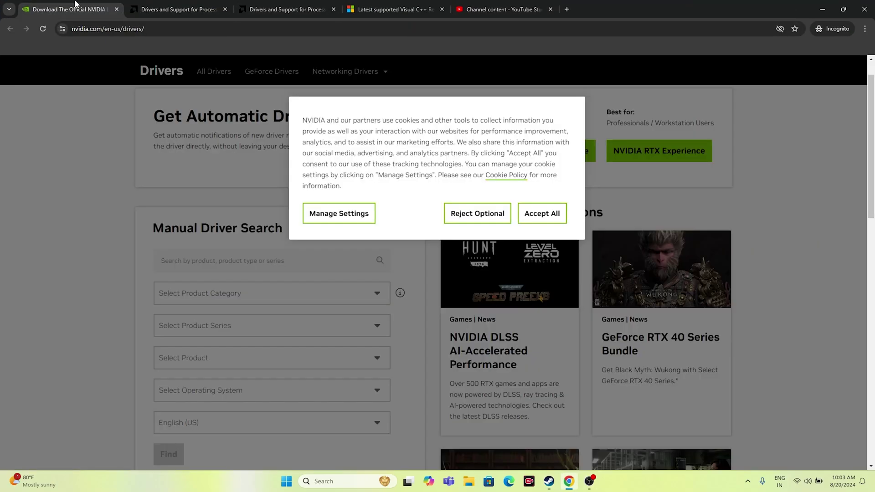
left_click(538, 214)
scroll(819, 197, "down", 1)
scroll(793, 204, "up", 2)
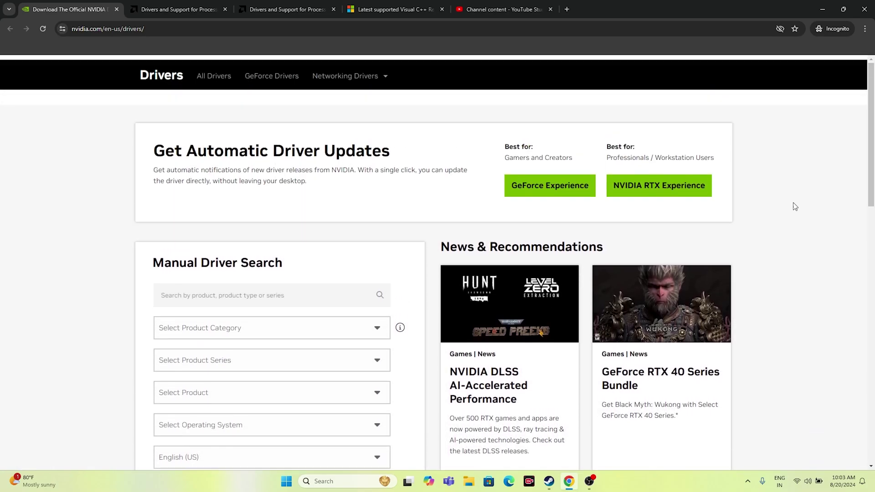
scroll(397, 210, "down", 3)
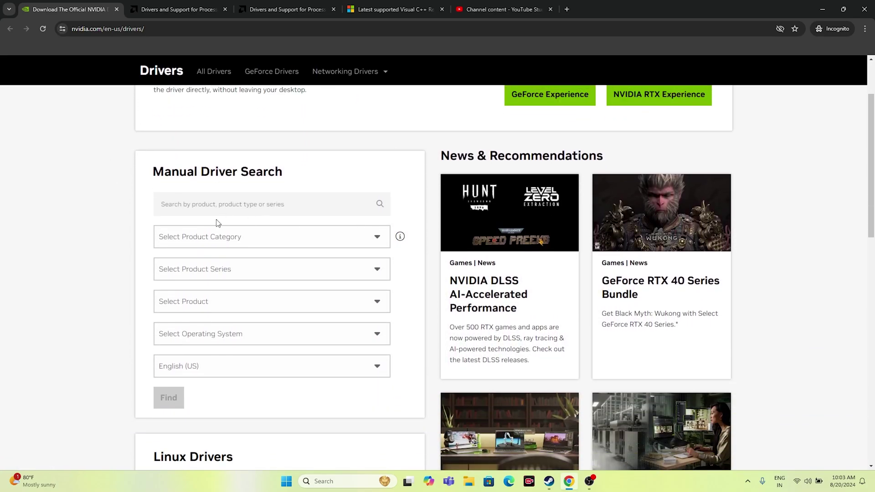
scroll(346, 182, "down", 6)
scroll(346, 181, "up", 8)
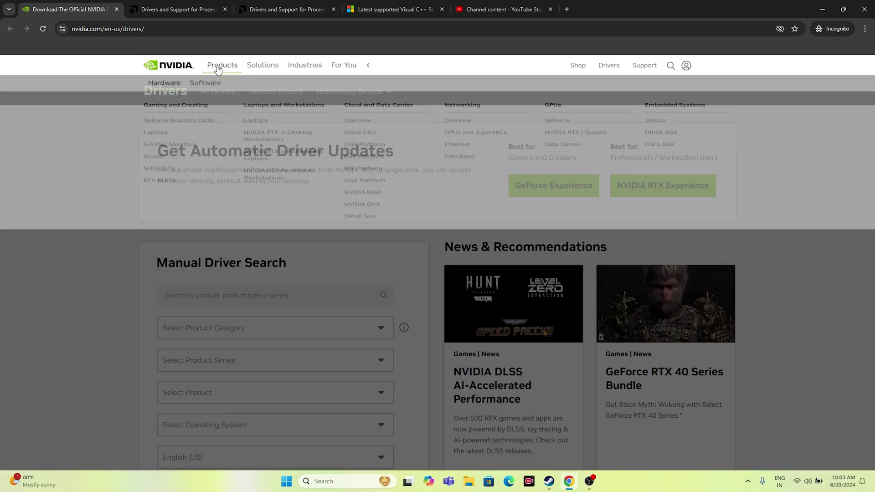
left_click(218, 65)
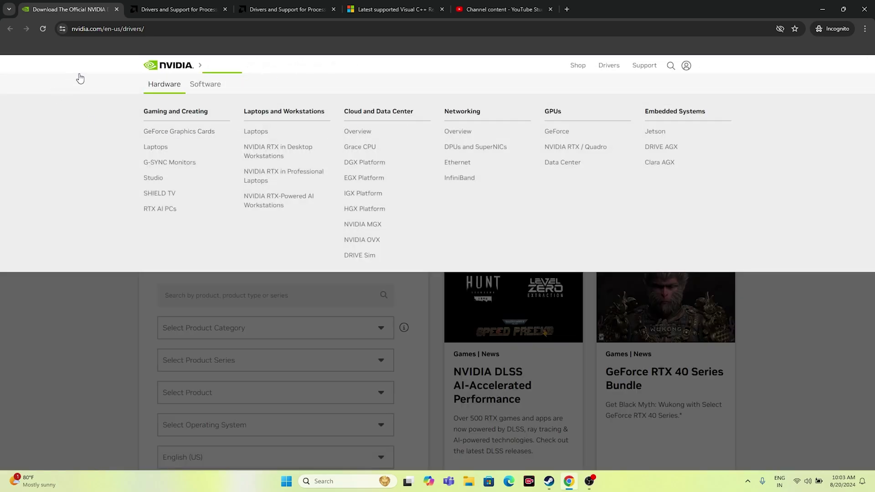
left_click(196, 85)
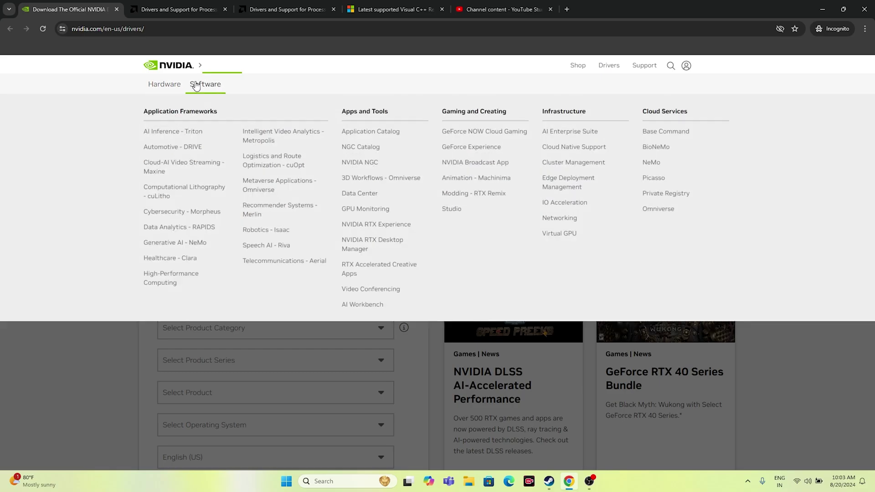
left_click(94, 360)
Step: Set the manual driver search to the GeForce category and the desktop GeForce RTX 40 Series
scroll(659, 242, "down", 2)
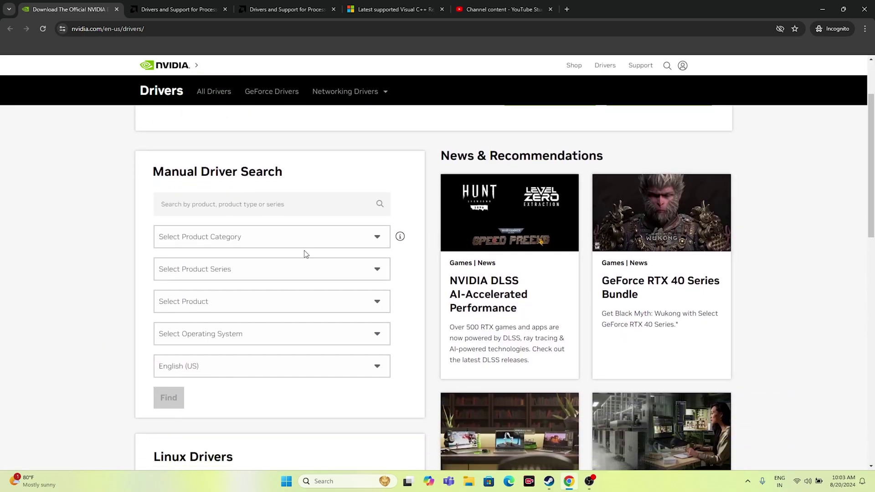
left_click(281, 246)
left_click(210, 264)
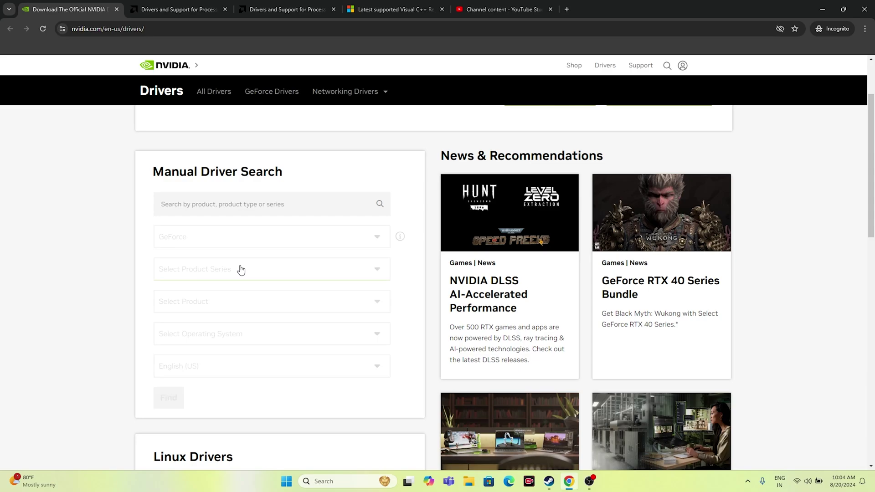
left_click(240, 269)
left_click(228, 296)
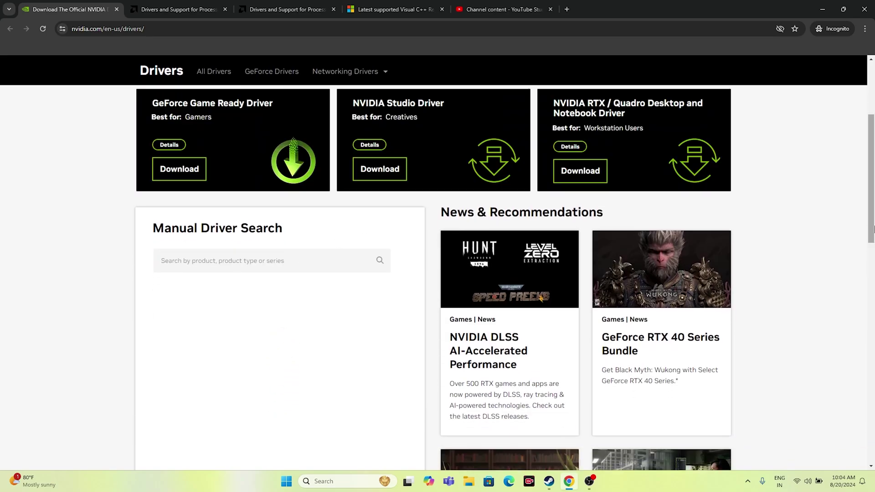
scroll(874, 222, "down", 1)
scroll(874, 221, "down", 1)
left_click(228, 238)
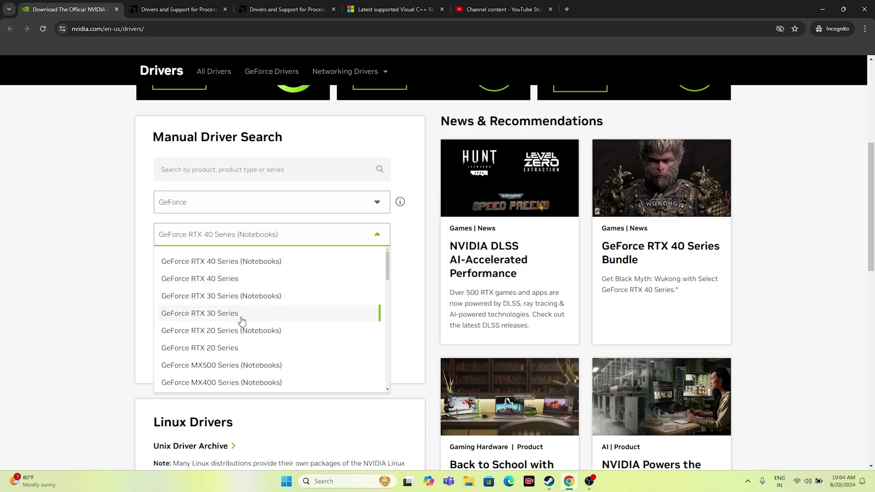
left_click(238, 301)
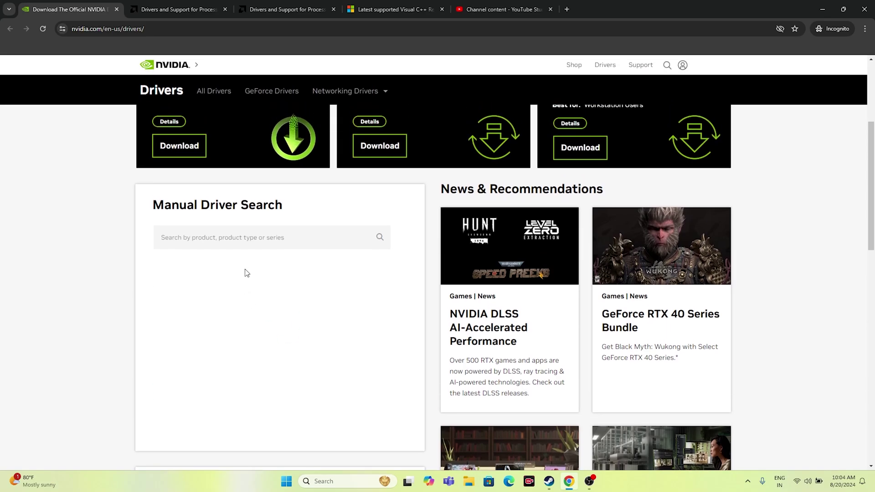
Step: Choose NVIDIA GeForce RTX 4090 and Windows 11 in the manual driver search, and find the matching drivers
scroll(405, 245, "down", 3)
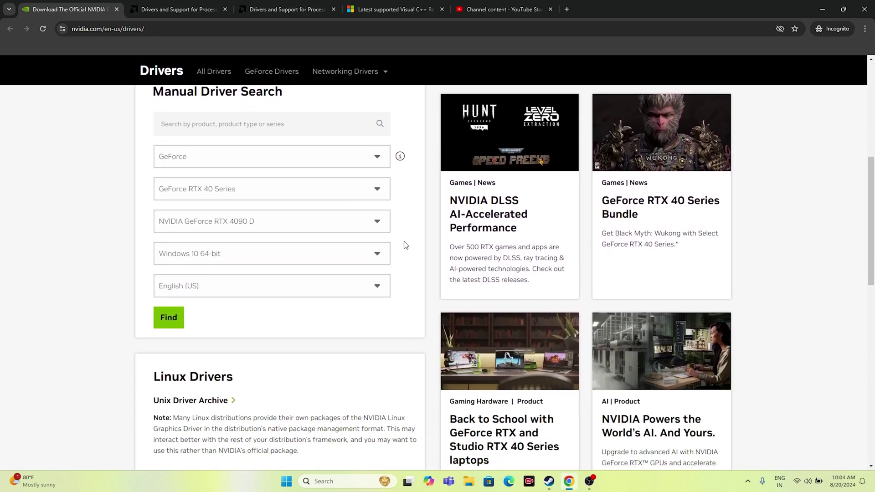
left_click(274, 230)
left_click(260, 268)
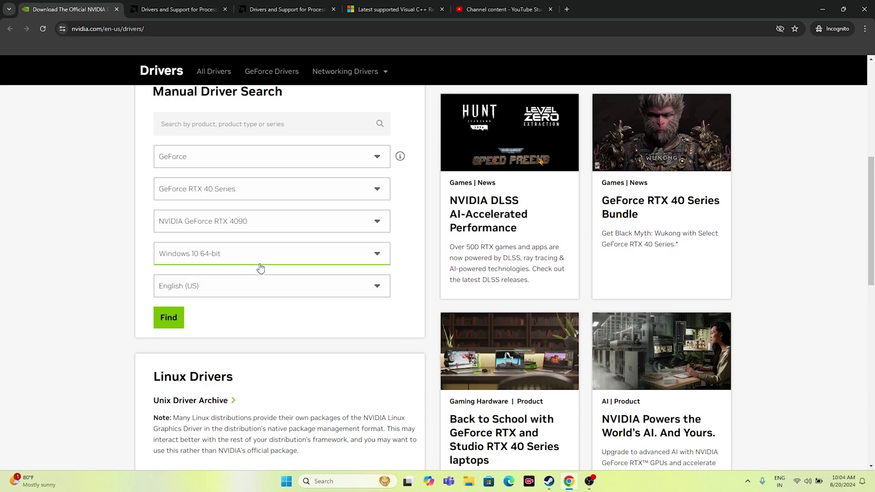
left_click(214, 260)
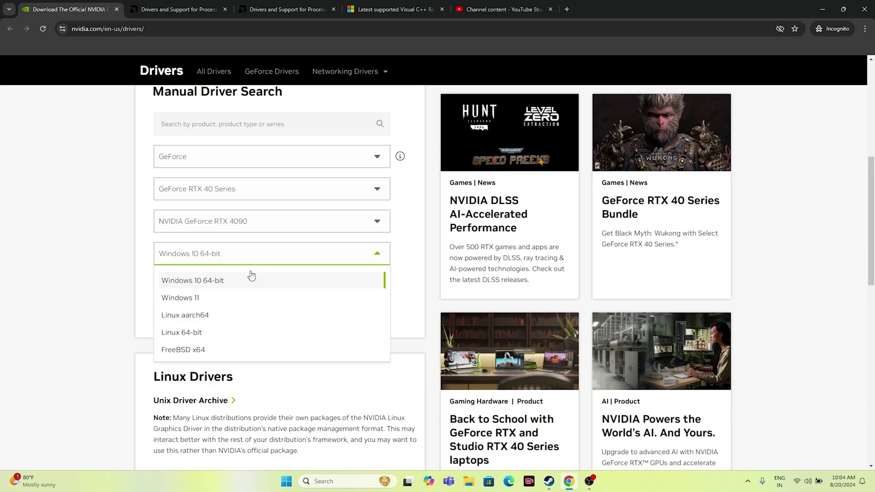
left_click(211, 301)
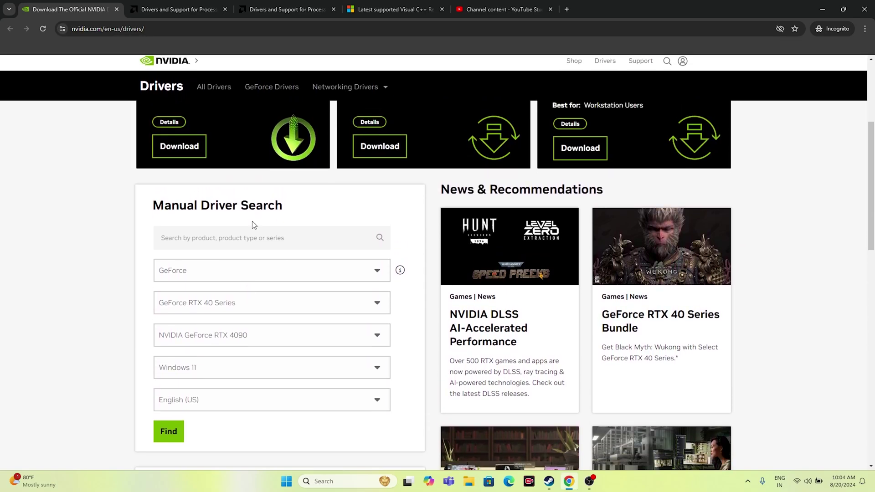
left_click(179, 403)
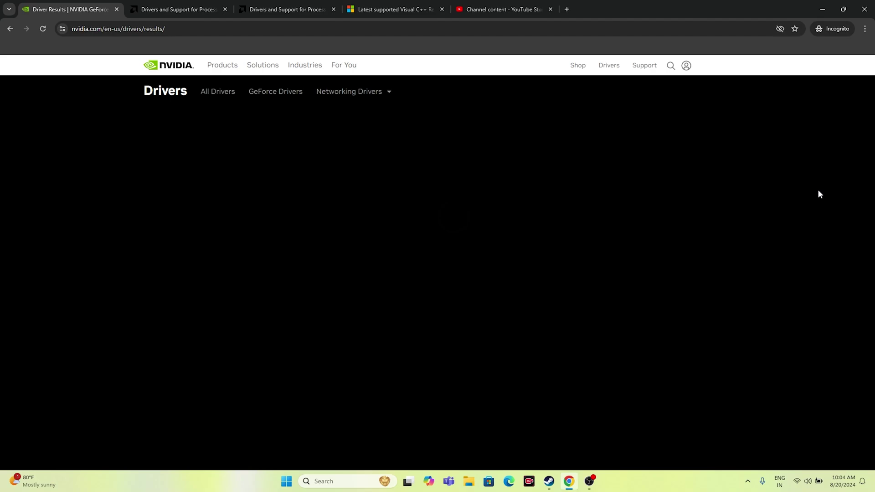
Step: Examine the NVIDIA Studio Driver's version, release date and file size in the driver results
scroll(828, 187, "down", 3)
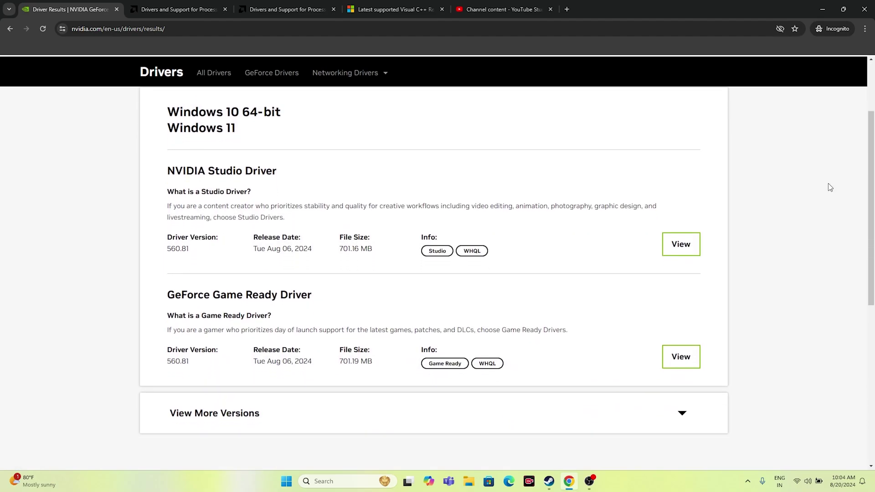
left_click_drag(169, 216, 195, 218)
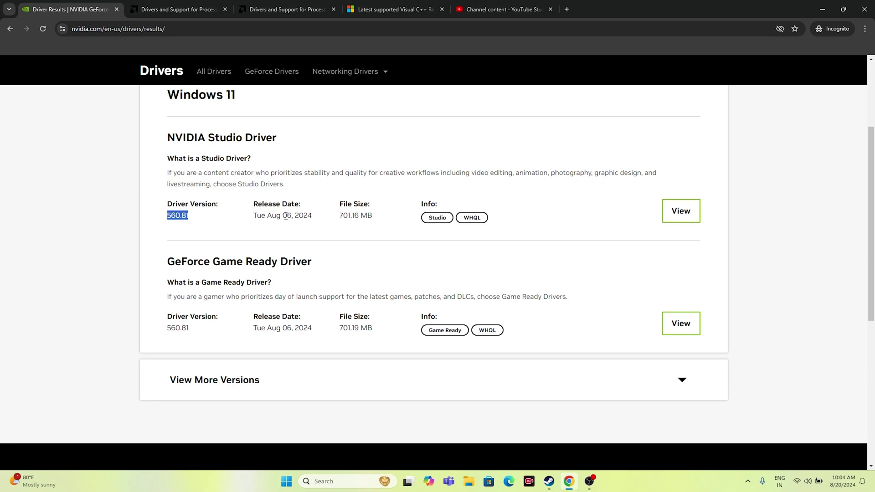
left_click_drag(283, 215, 314, 216)
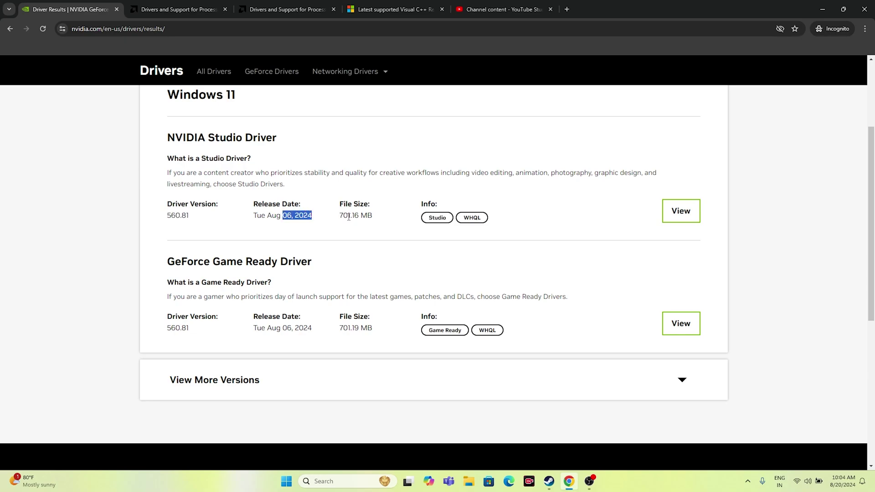
left_click_drag(375, 219, 343, 215)
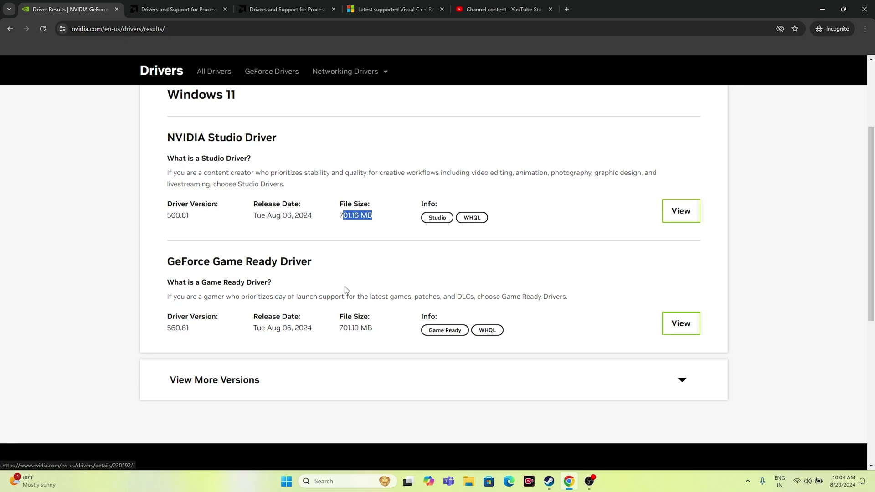
scroll(524, 274, "up", 1)
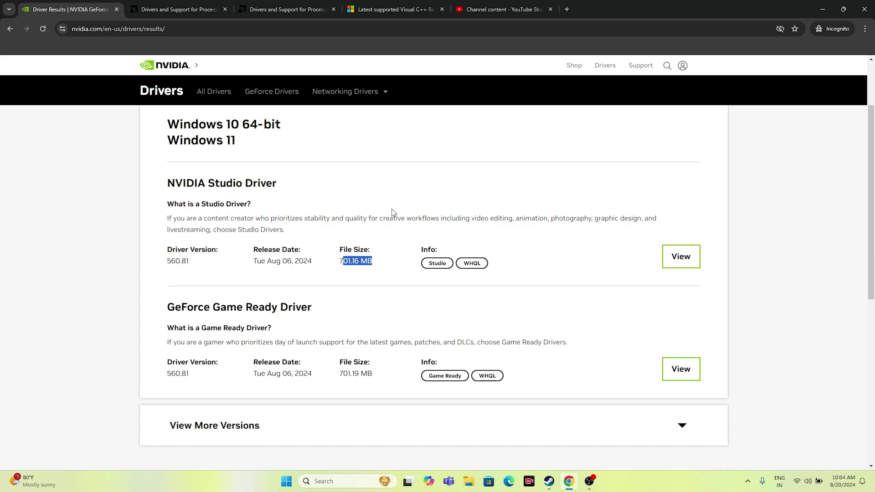
Step: Switch to the already open AMD drivers page and browse products by Graphics and the Radeon RX family
left_click(178, 9)
scroll(664, 182, "down", 3)
scroll(661, 179, "down", 2)
scroll(661, 179, "up", 5)
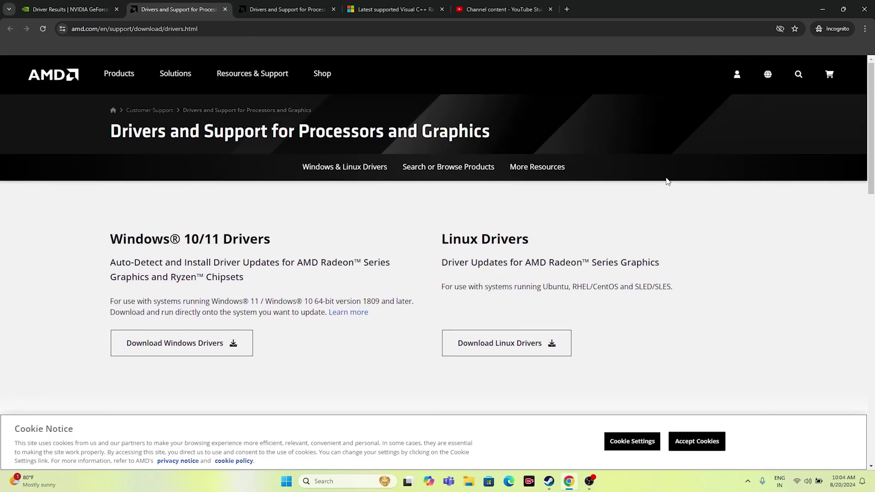
scroll(661, 178, "down", 3)
scroll(737, 187, "down", 4)
left_click(151, 273)
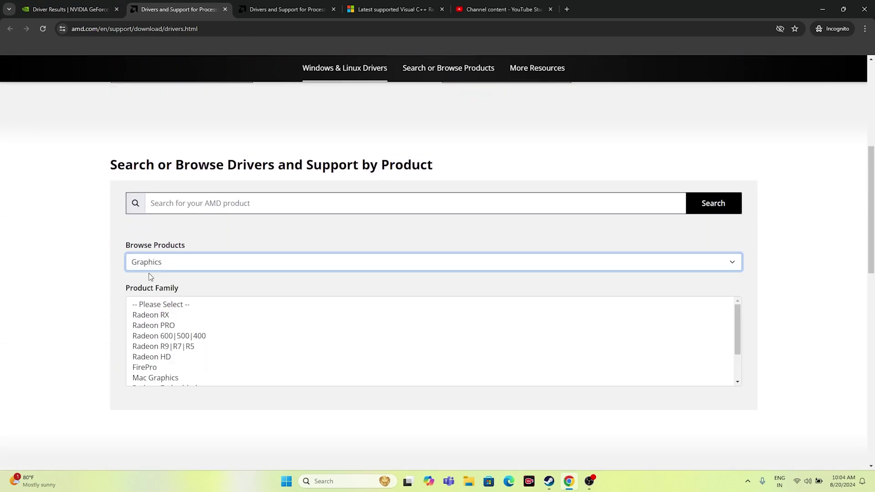
scroll(182, 242, "down", 2)
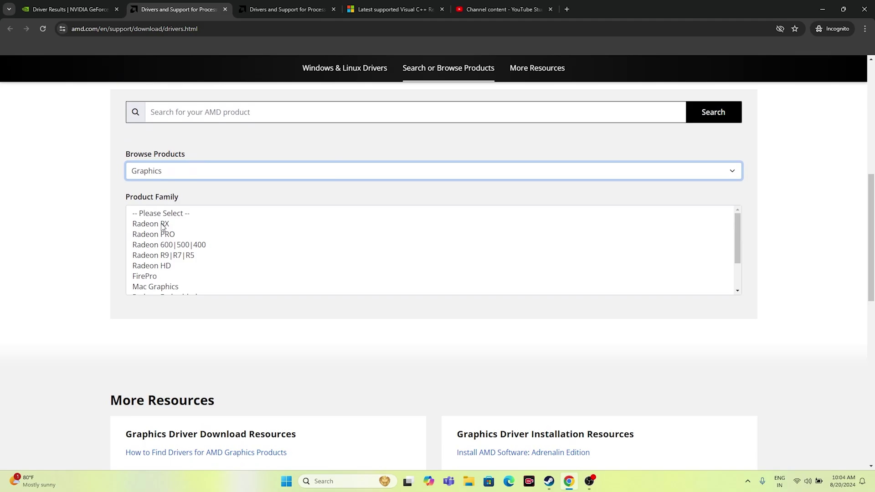
left_click(163, 226)
scroll(319, 219, "down", 1)
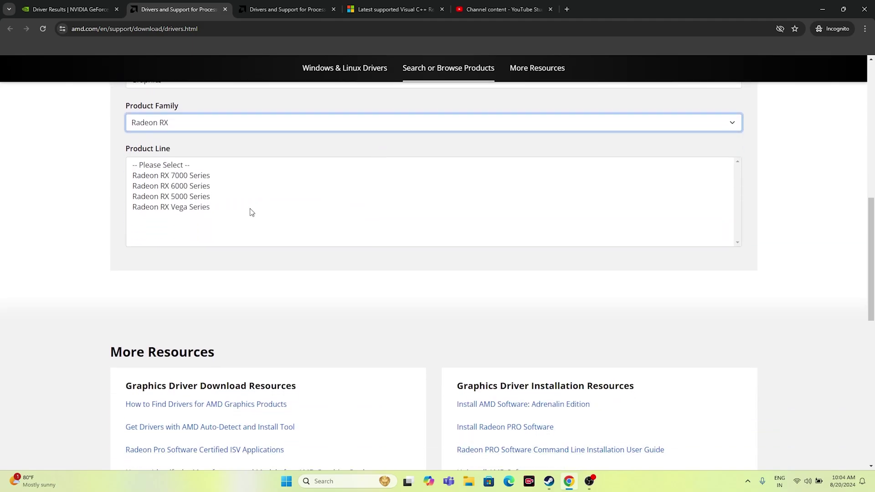
Step: Choose the Radeon RX 5000 Series and the AMD Radeon RX 5700 XT model, and submit the product selection
left_click(172, 198)
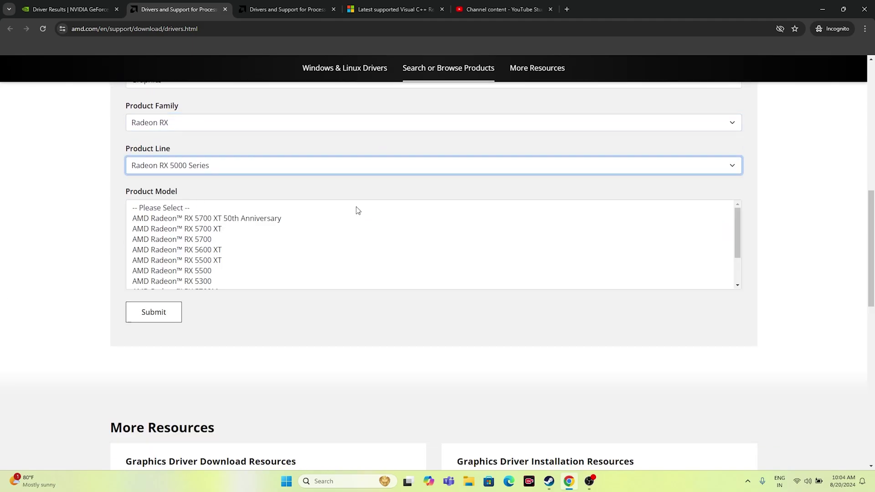
scroll(232, 202, "down", 1)
left_click(200, 183)
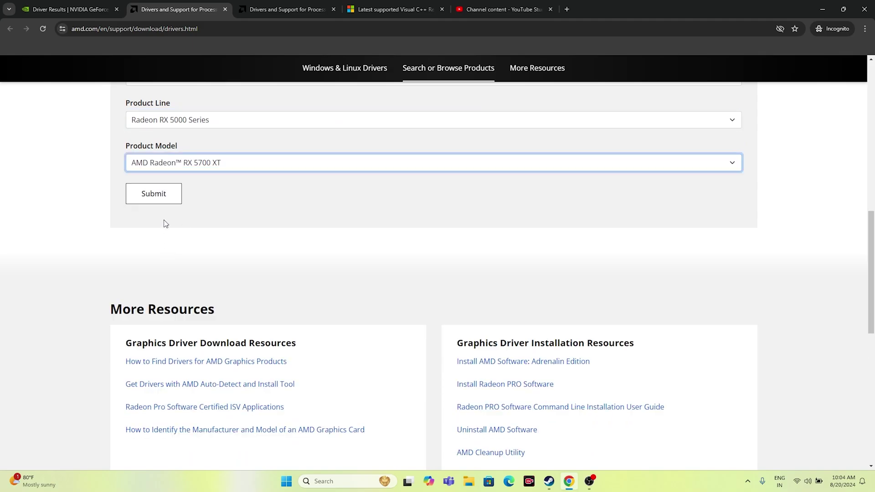
left_click(155, 196)
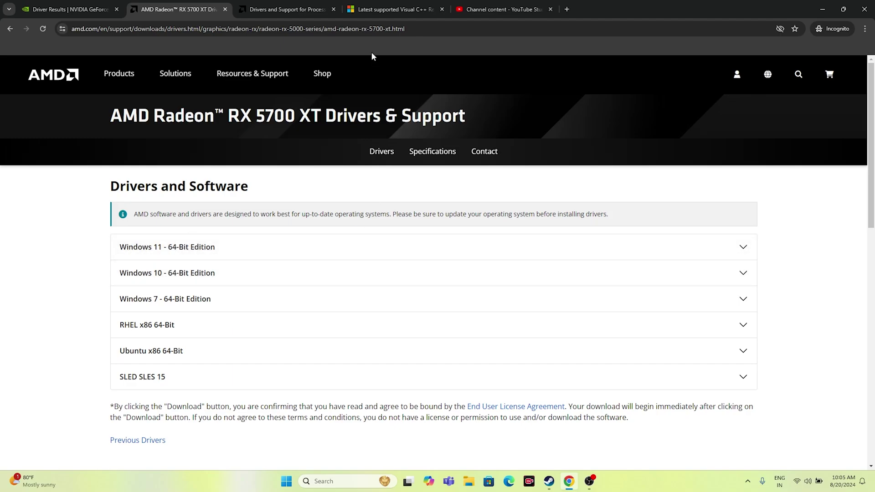
Step: Bring up the open Microsoft Visual C++ Redistributable page and examine the X64 and X86 entries under the latest version
left_click(392, 9)
left_click_drag(453, 176, 241, 146)
left_click(503, 166)
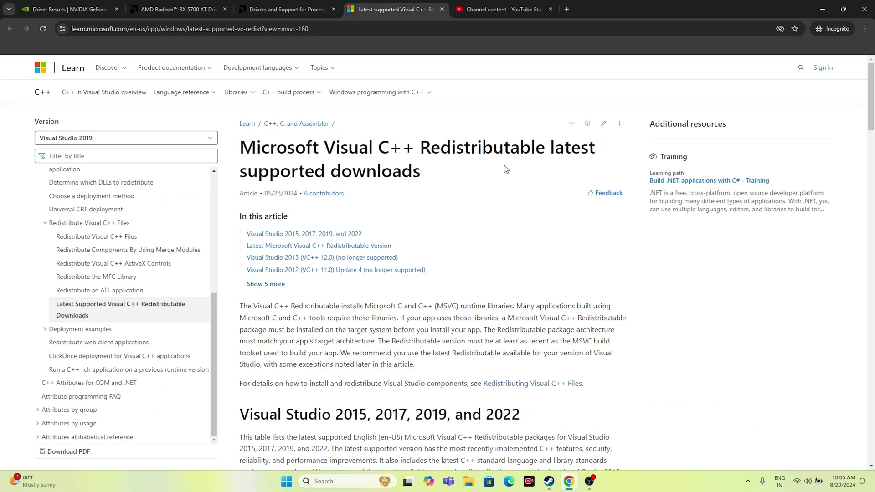
scroll(510, 166, "down", 8)
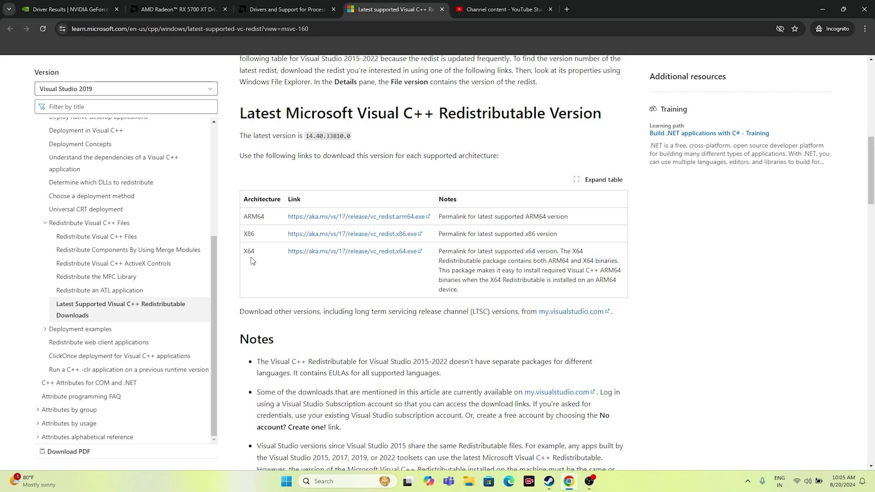
left_click_drag(245, 251, 259, 254)
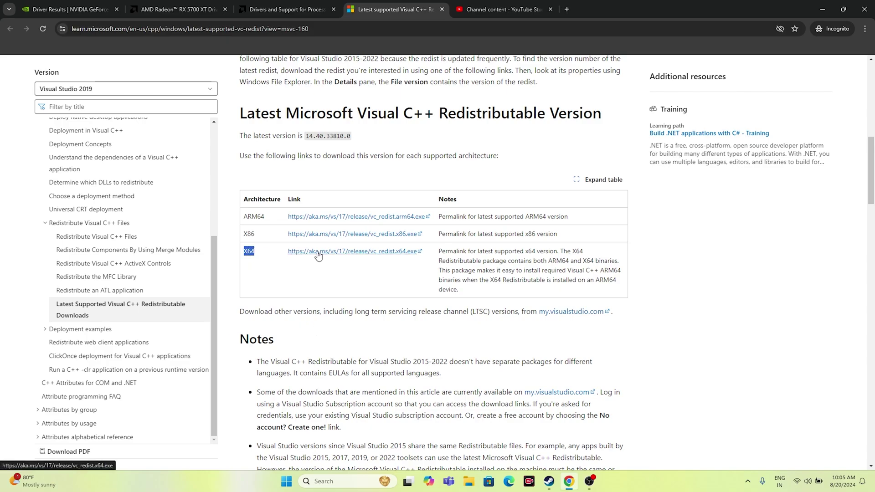
left_click_drag(243, 234, 256, 233)
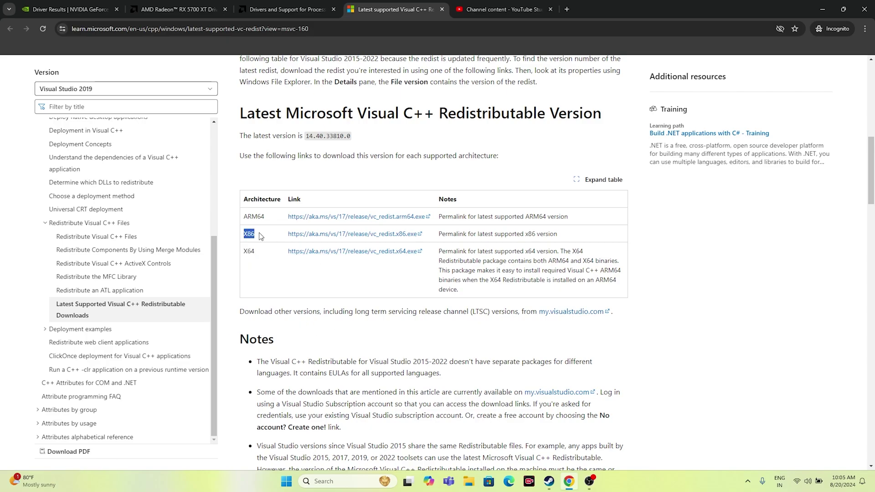
left_click(288, 280)
left_click_drag(244, 251, 257, 254)
Step: Switch to Steam, verify the integrity of Black Myth: Wukong's installed game files, and close its properties
left_click(823, 10)
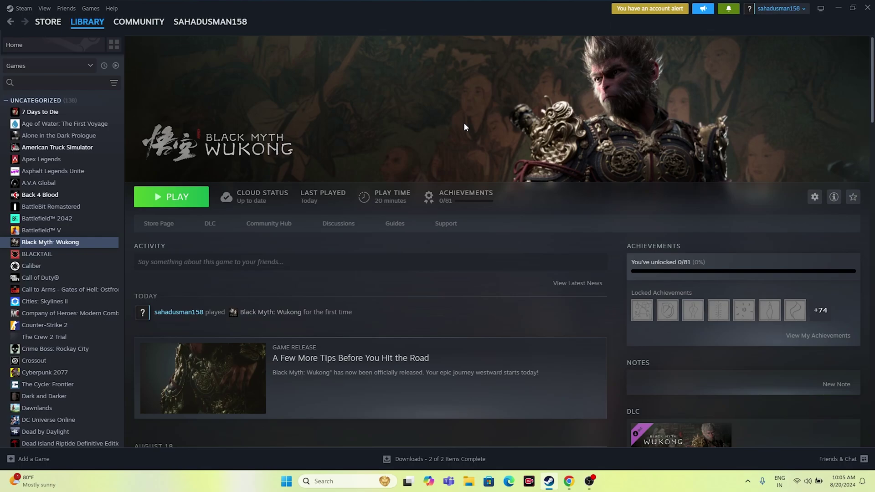
right_click(56, 245)
left_click(82, 315)
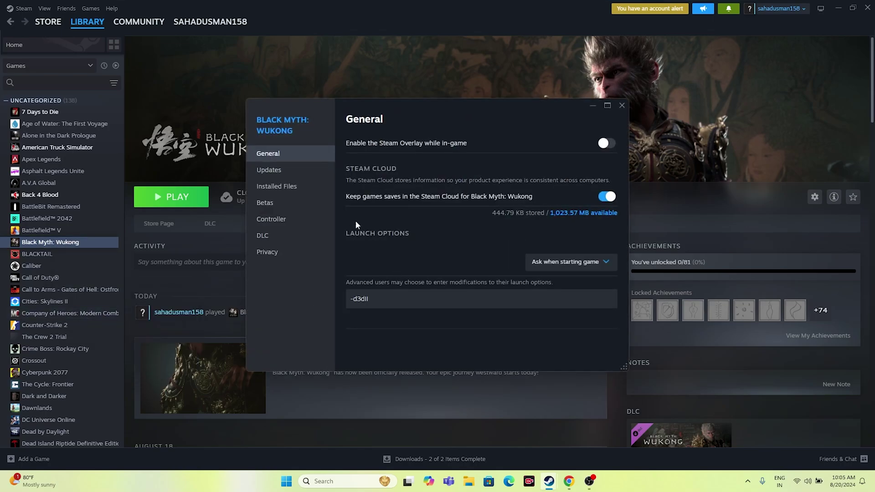
left_click(289, 192)
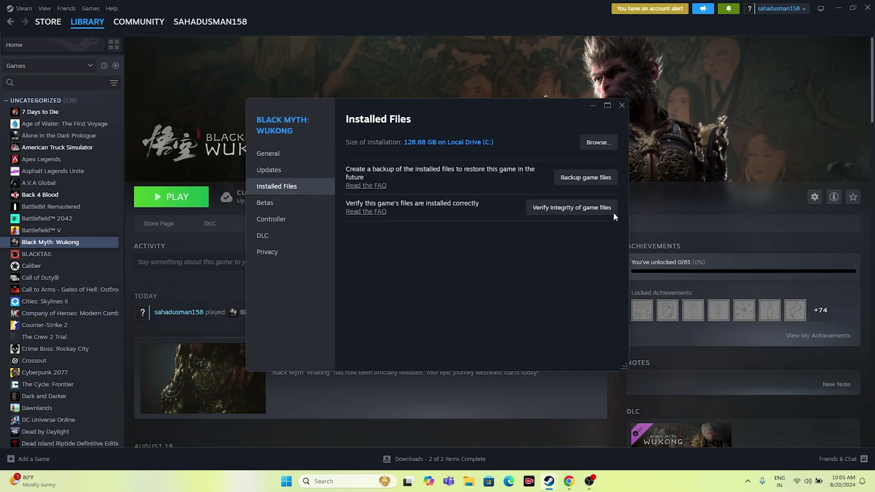
left_click(573, 208)
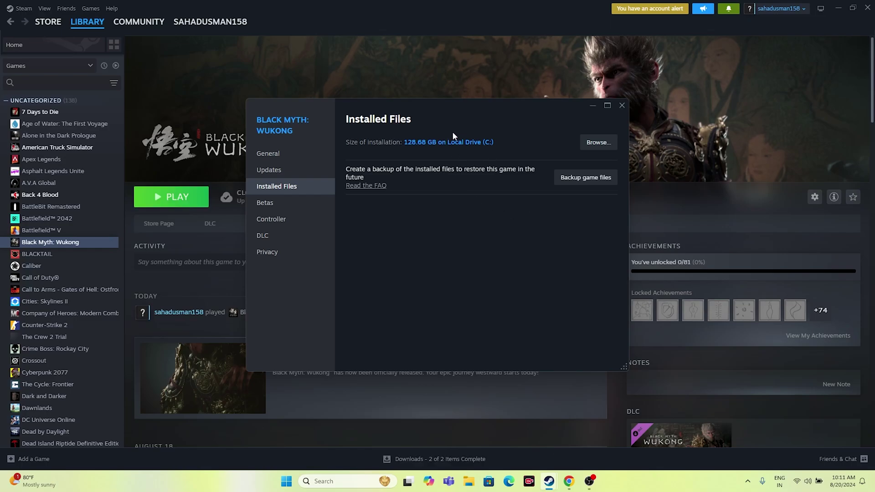
left_click(622, 107)
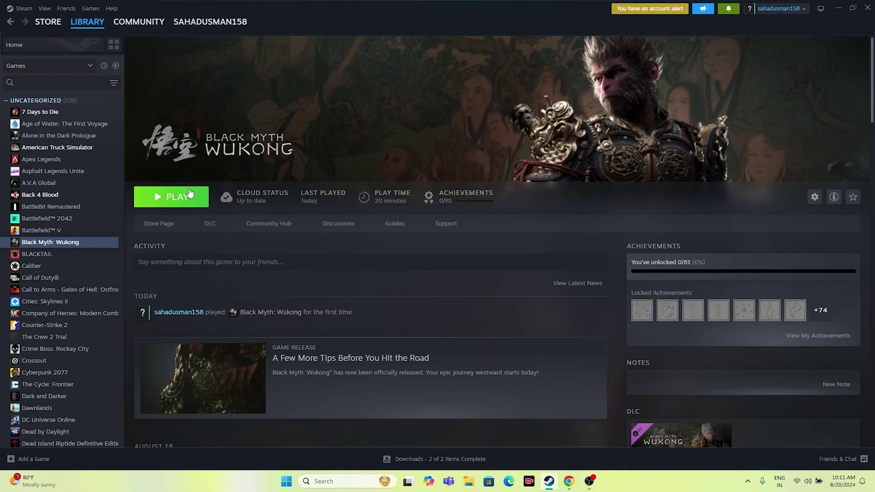
Step: Switch to File Explorer, check the free space on Local Disk (C:) in This PC, and close the window
right_click(89, 244)
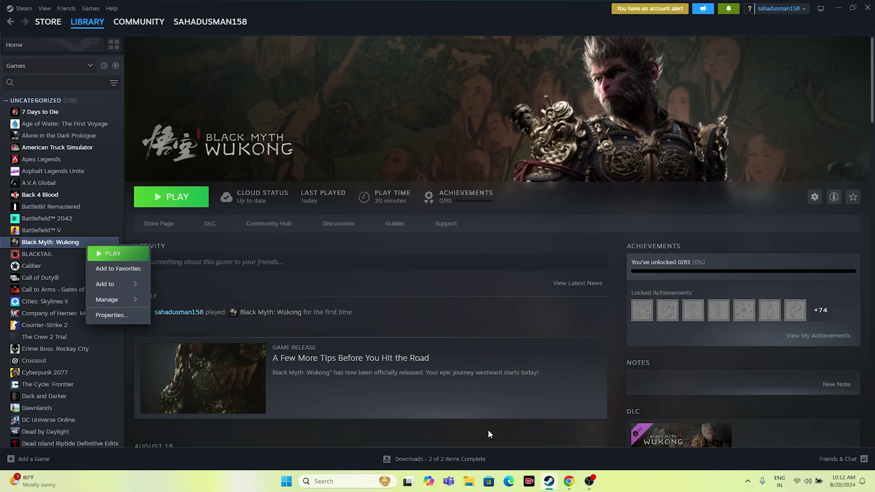
left_click(470, 481)
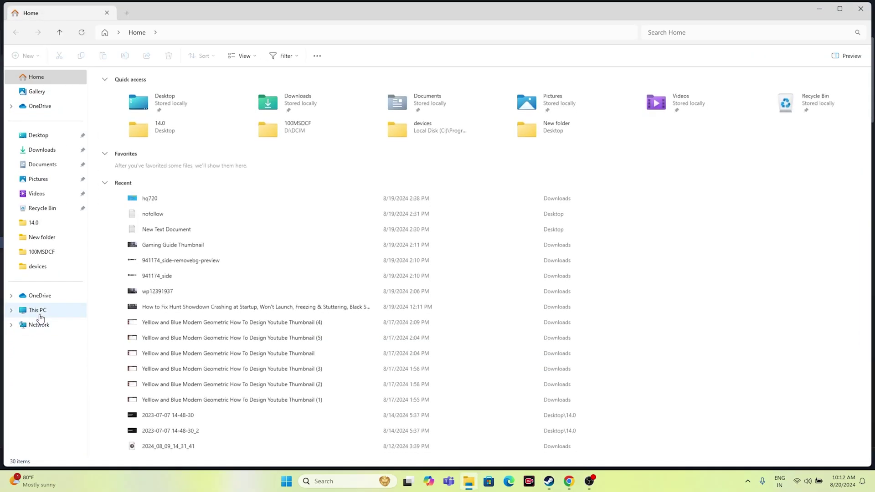
left_click(40, 311)
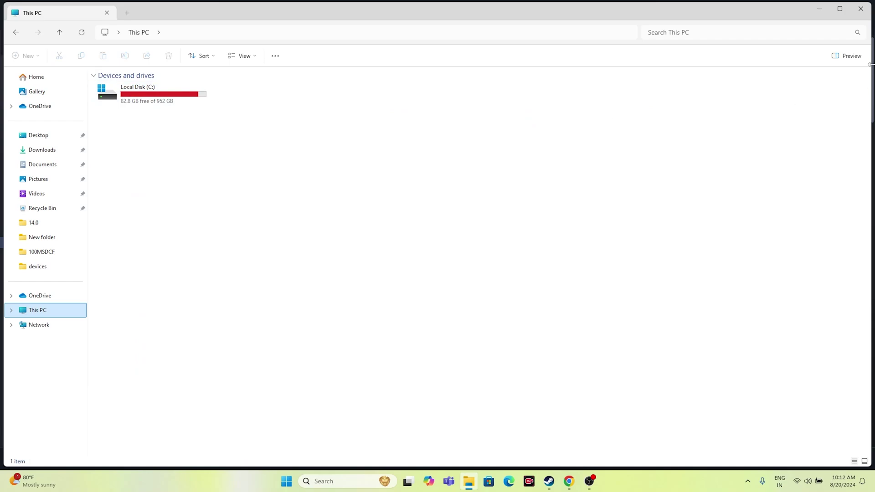
left_click(860, 9)
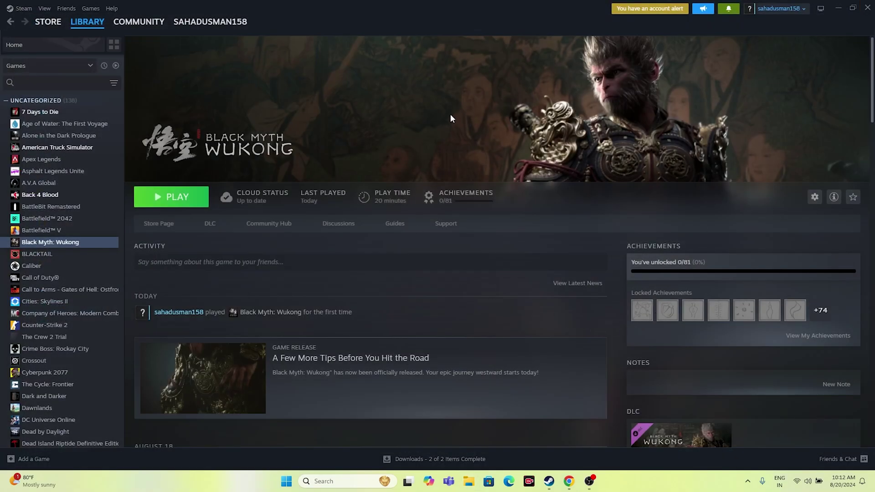